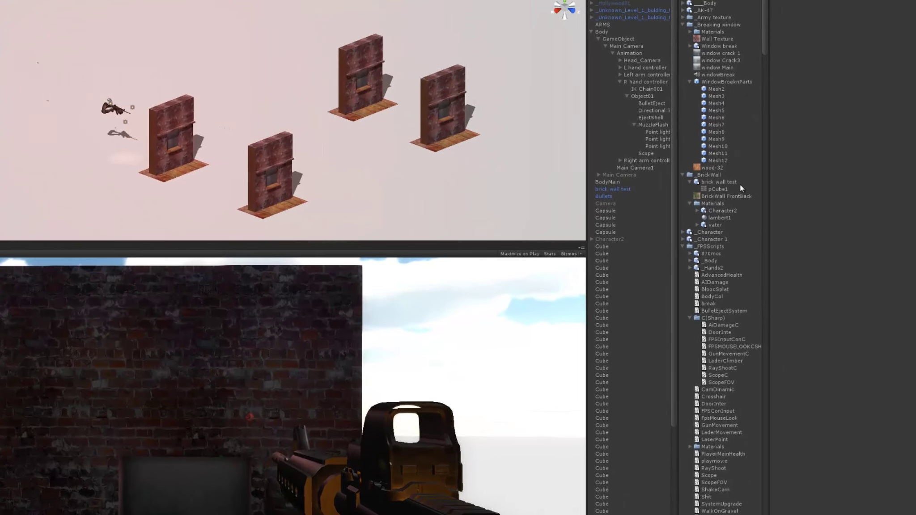
Step: Create a JavaScript named PauseSystem in _FPSScripts and drag it onto the Body object
{"action": "right_click", "coordinate": [712, 248]}
{"action": "mouse_move", "coordinate": [741, 256]}
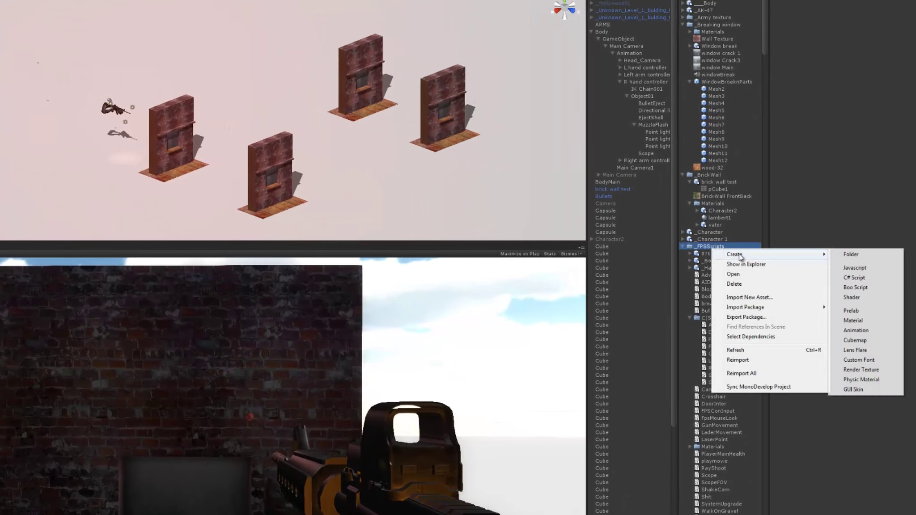
{"action": "left_click", "coordinate": [855, 268]}
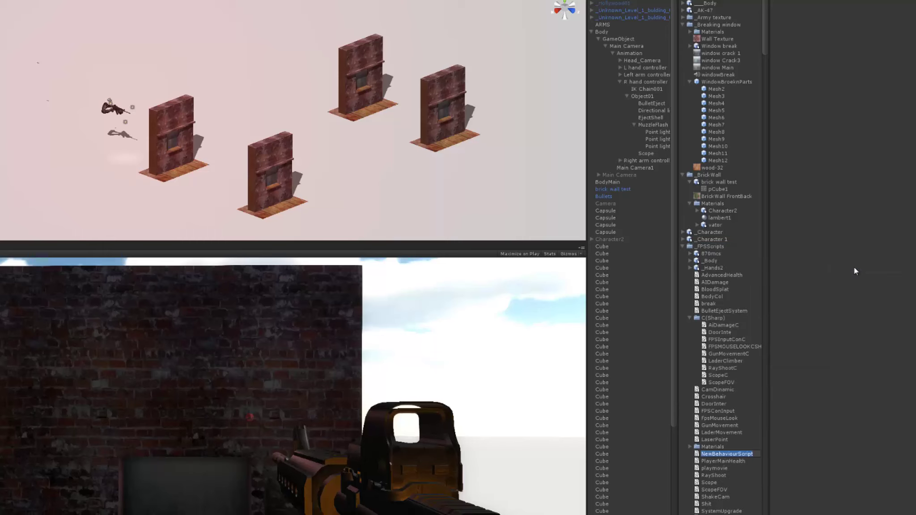
{"action": "type", "text": "Pai"}
{"action": "type", "text": "S"}
{"action": "type", "text": "ys"}
{"action": "type", "text": "tem"}
{"action": "key", "text": "Return"}
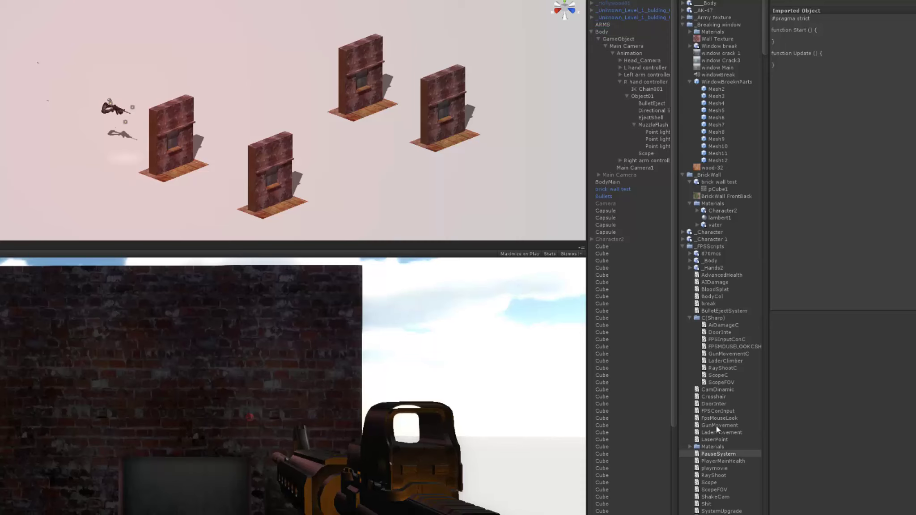
{"action": "left_click_drag", "start_coordinate": [716, 453], "coordinate": [602, 33]}
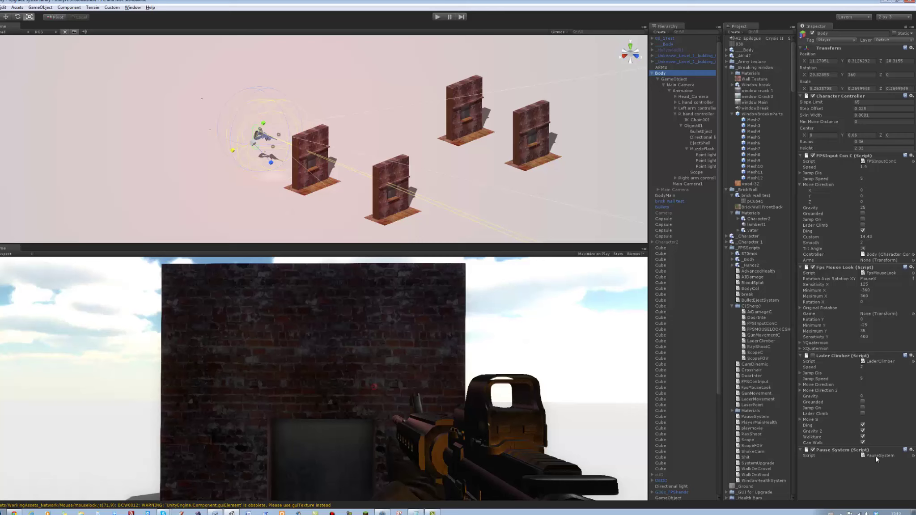
{"action": "left_click", "coordinate": [878, 452]}
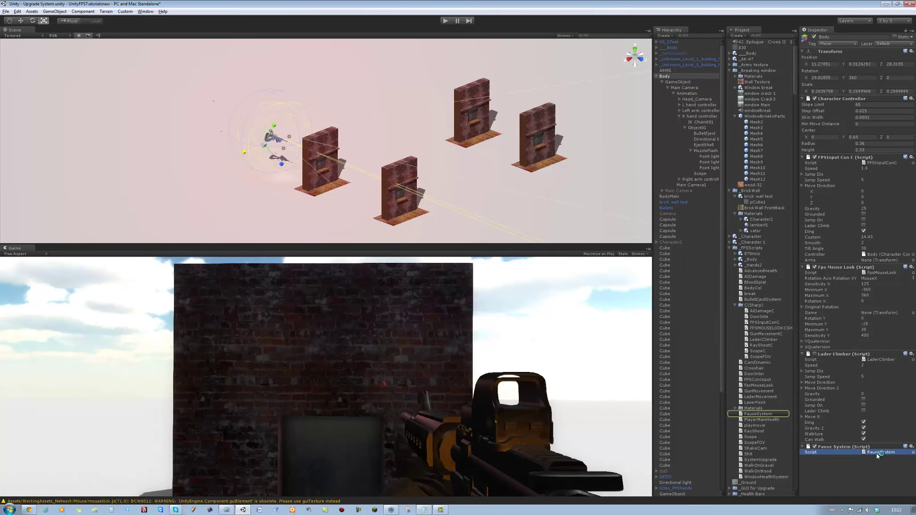
Step: Open PauseSystem.js in the editor and delete the #pragma strict line
{"action": "left_click", "coordinate": [228, 511]}
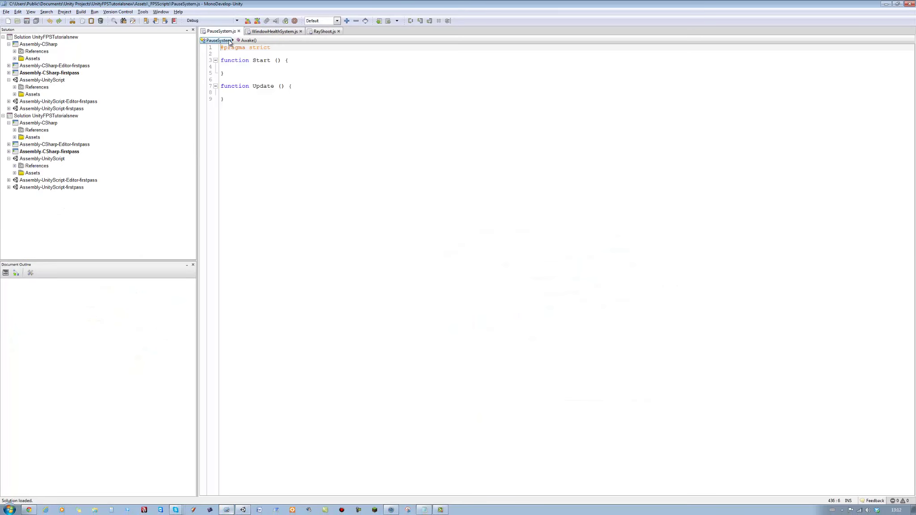
{"action": "left_click", "coordinate": [211, 47]}
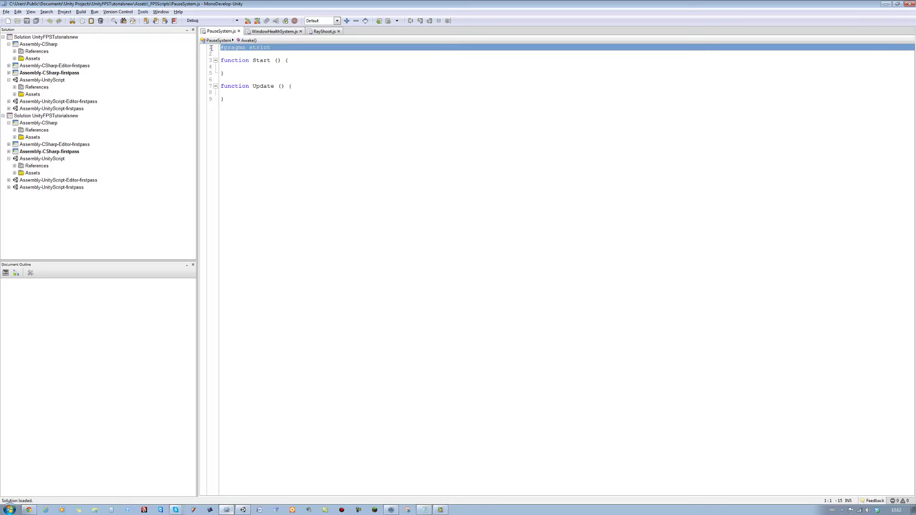
{"action": "key", "text": "Delete"}
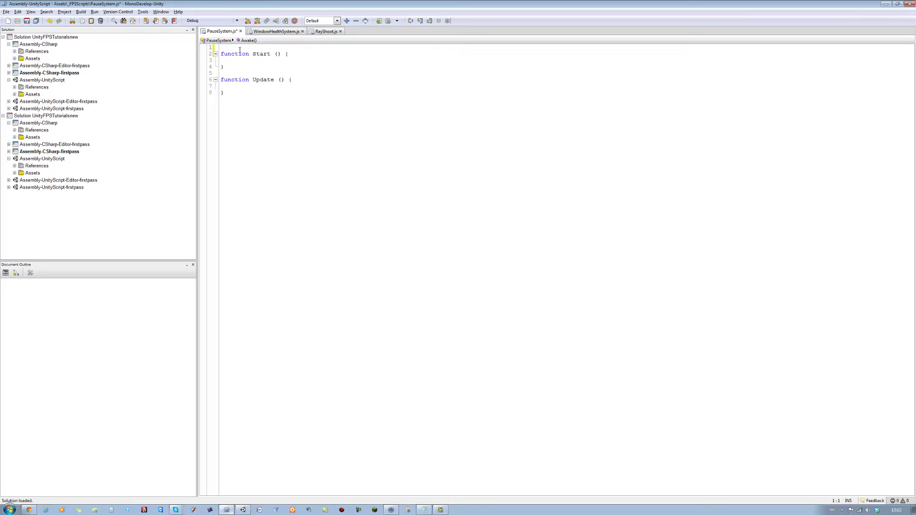
{"action": "key", "text": "Return"}
{"action": "key", "text": "Return"}
Step: Declare var PauseSet: boolean = false; and var PauseExit : boolean = false; at the top
{"action": "left_click", "coordinate": [231, 48]}
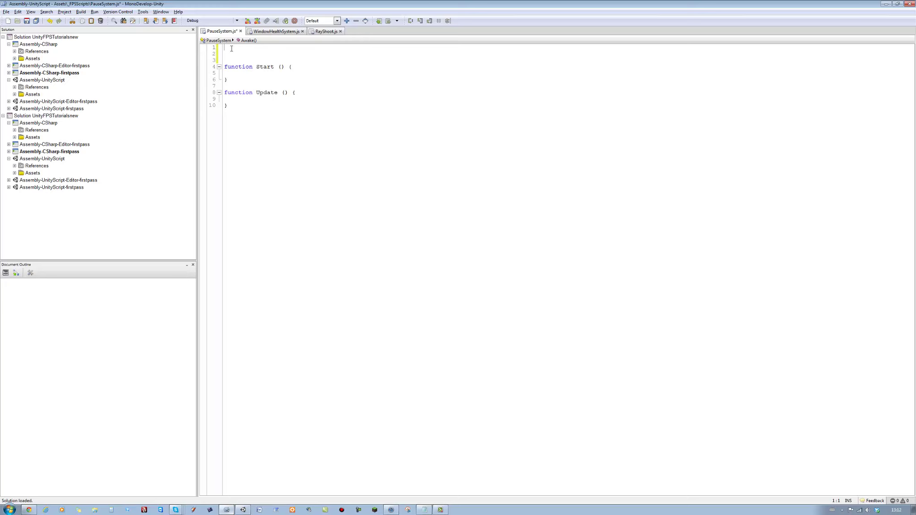
{"action": "type", "text": "var "}
{"action": "type", "text": "P"}
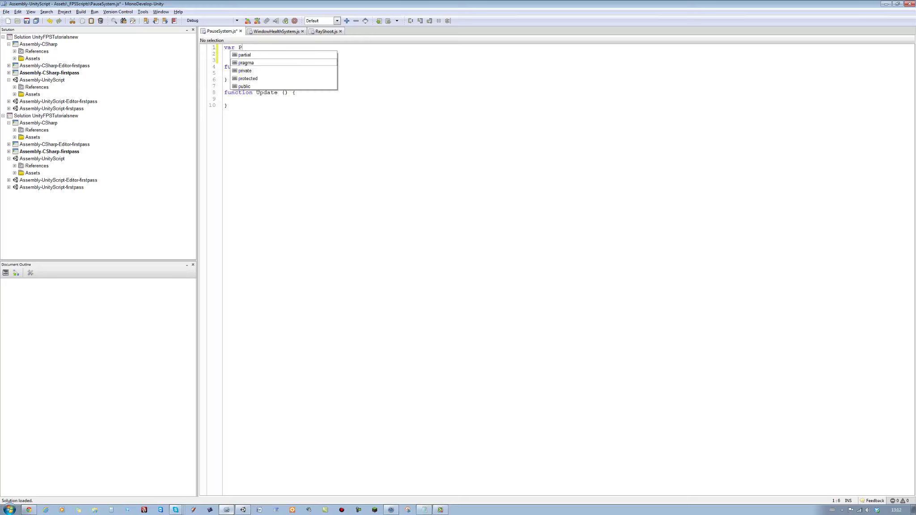
{"action": "type", "text": "ause"}
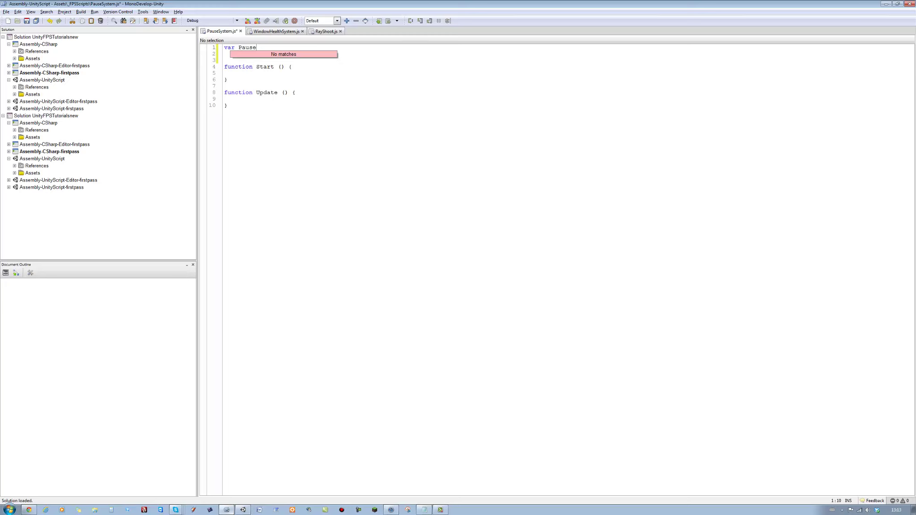
{"action": "type", "text": "St"}
{"action": "key", "text": "BackSpace"}
{"action": "key", "text": "BackSpace"}
{"action": "type", "text": "et"}
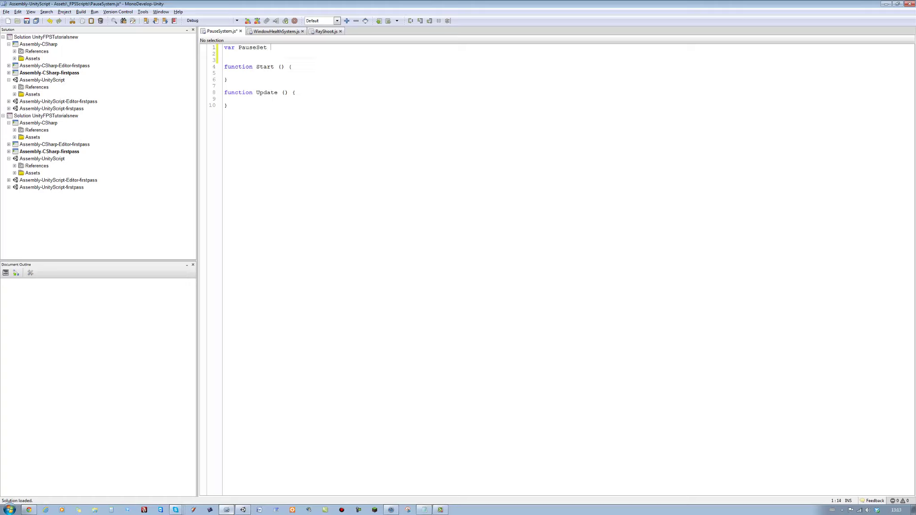
{"action": "type", "text": ": boole"}
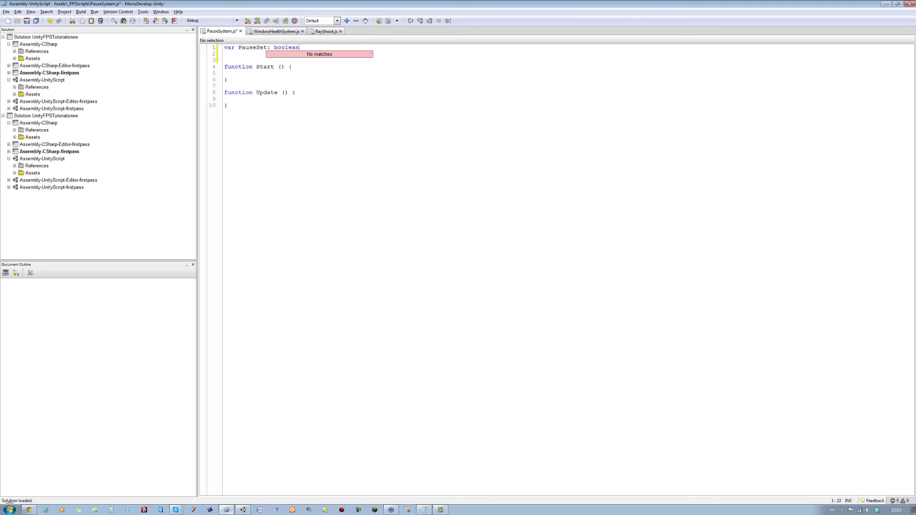
{"action": "type", "text": "an = fa"}
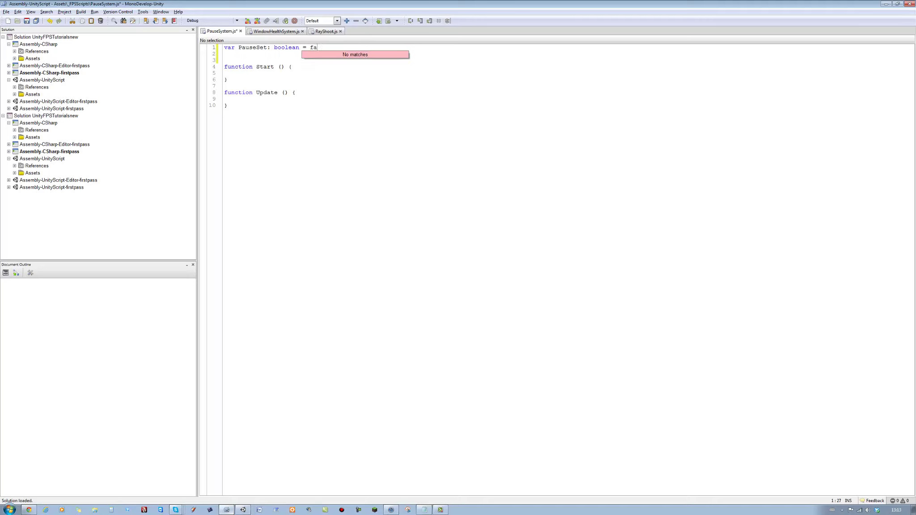
{"action": "type", "text": "lse;"}
{"action": "key", "text": "Return"}
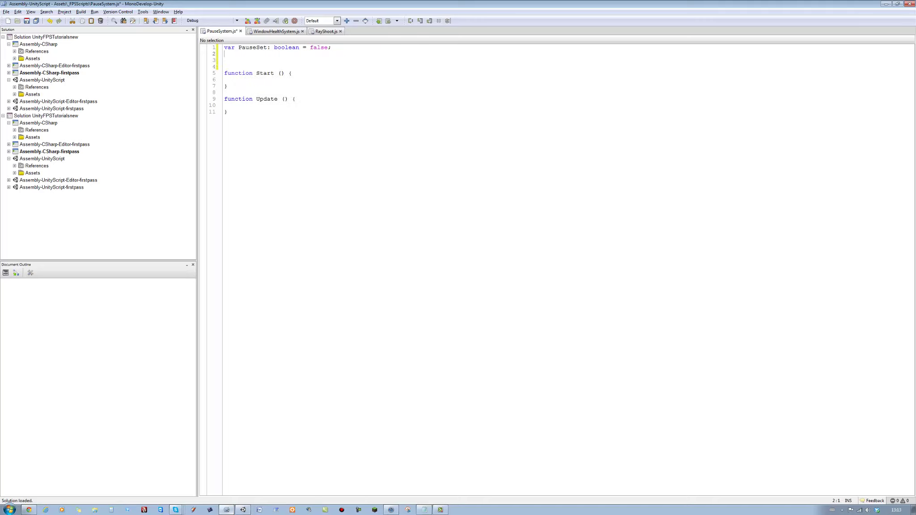
{"action": "type", "text": "var "}
{"action": "type", "text": "Pause"}
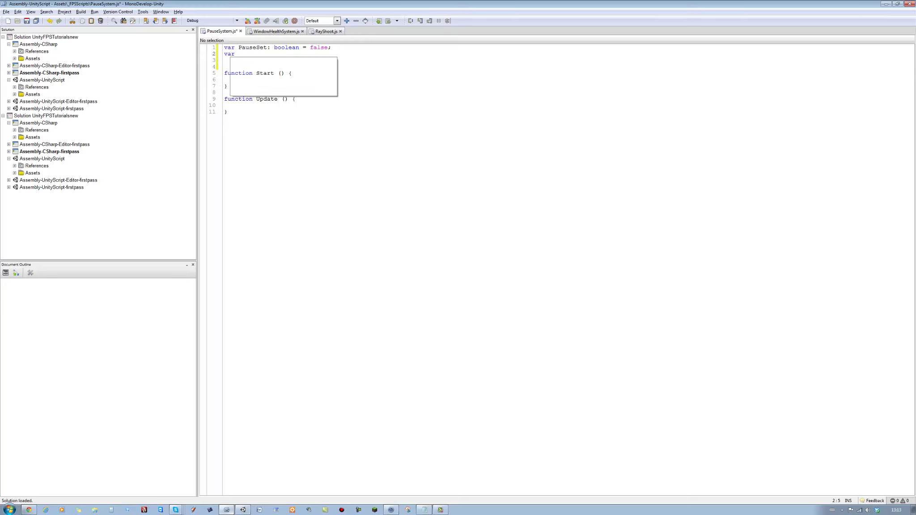
{"action": "type", "text": "Exi"}
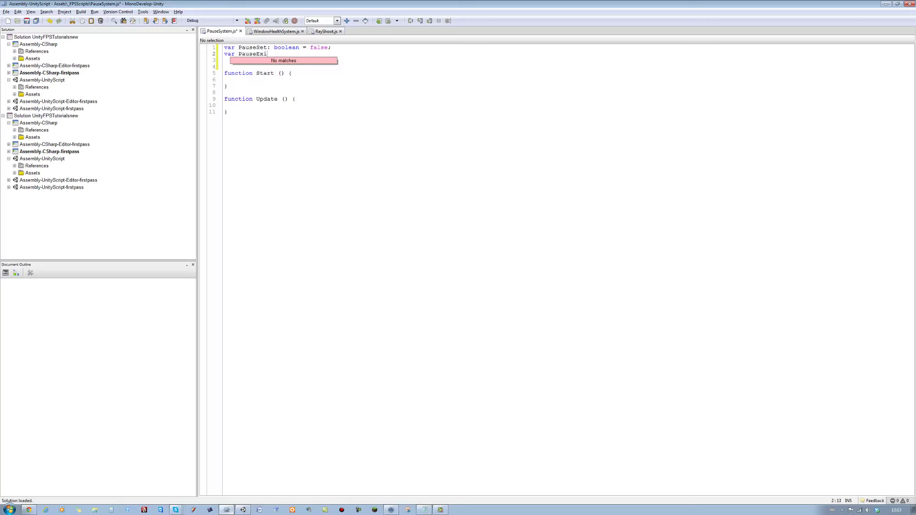
{"action": "type", "text": "t"}
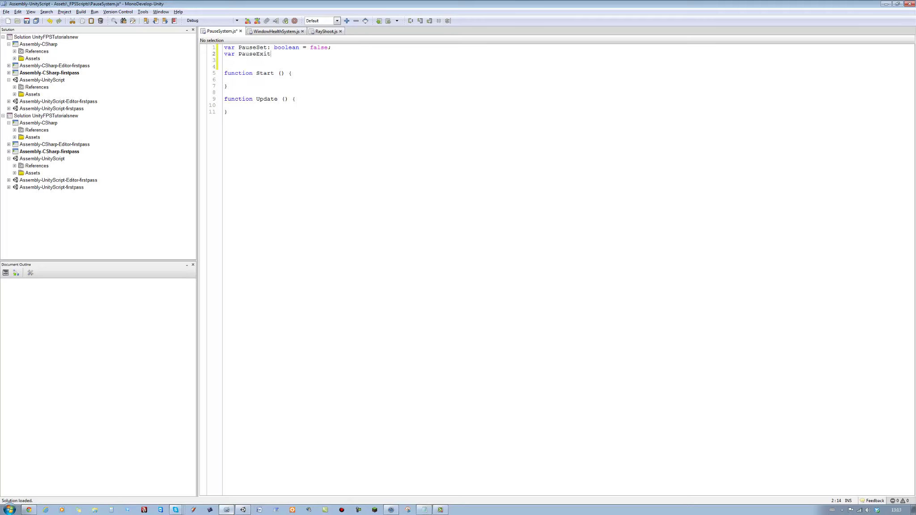
{"action": "type", "text": " : boolean "}
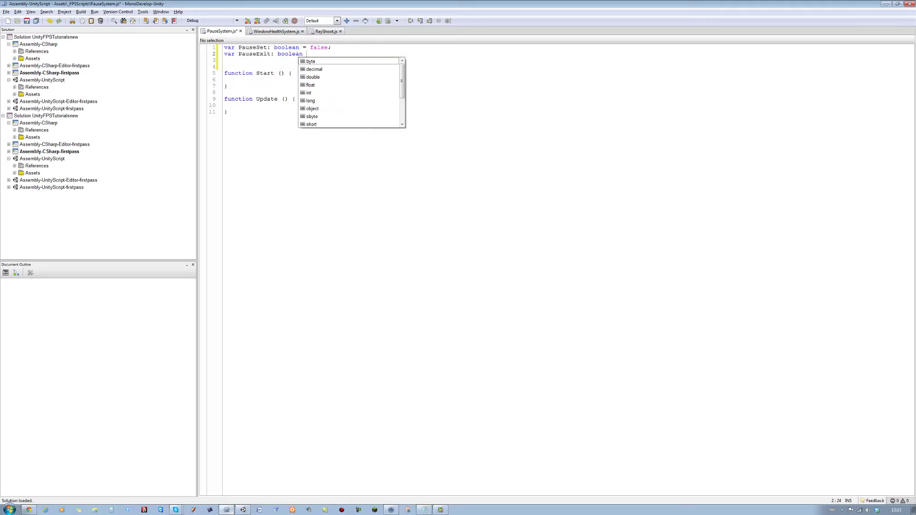
{"action": "type", "text": "= "}
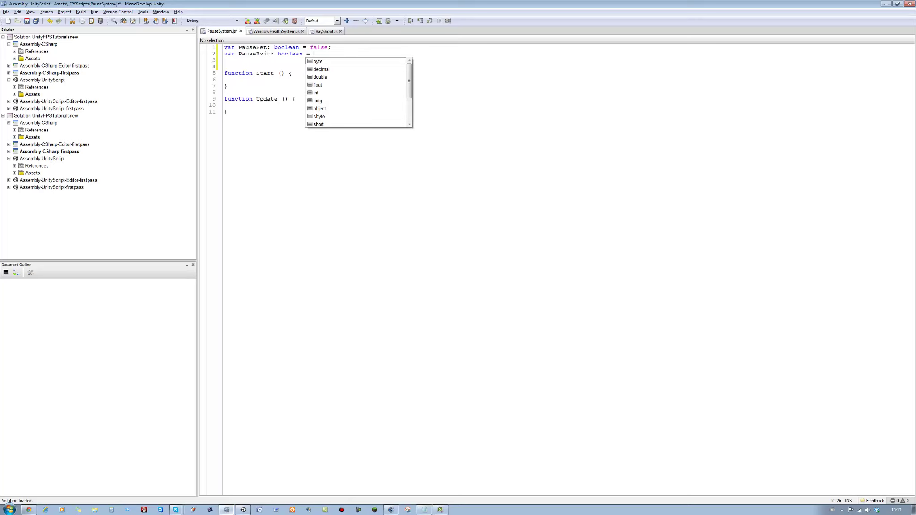
{"action": "type", "text": "false;"}
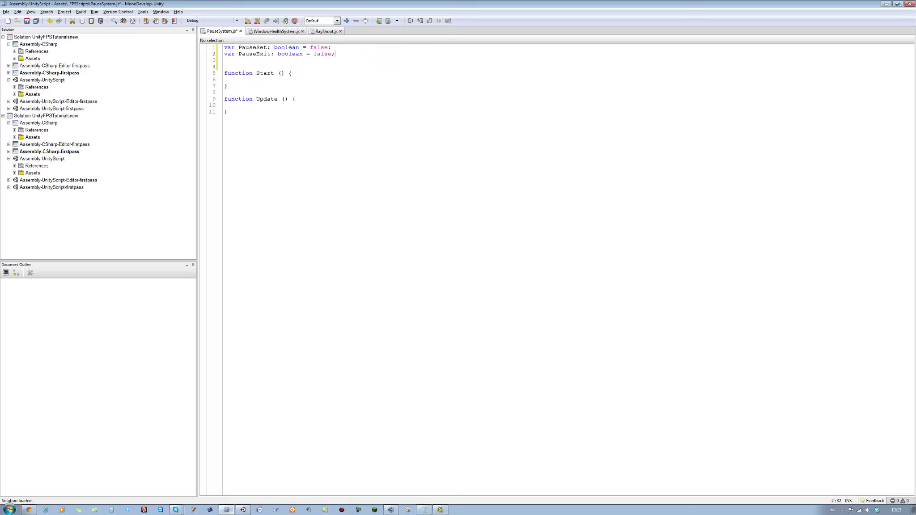
{"action": "key", "text": "Return"}
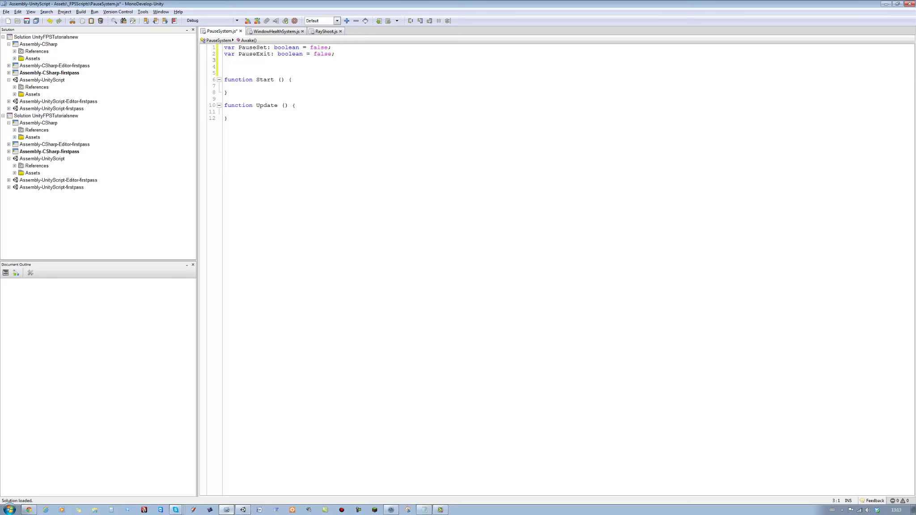
Step: Declare var PauseTexture: GUIStyle; and keep the file's existing line endings
{"action": "type", "text": "var "}
{"action": "type", "text": "Pause"}
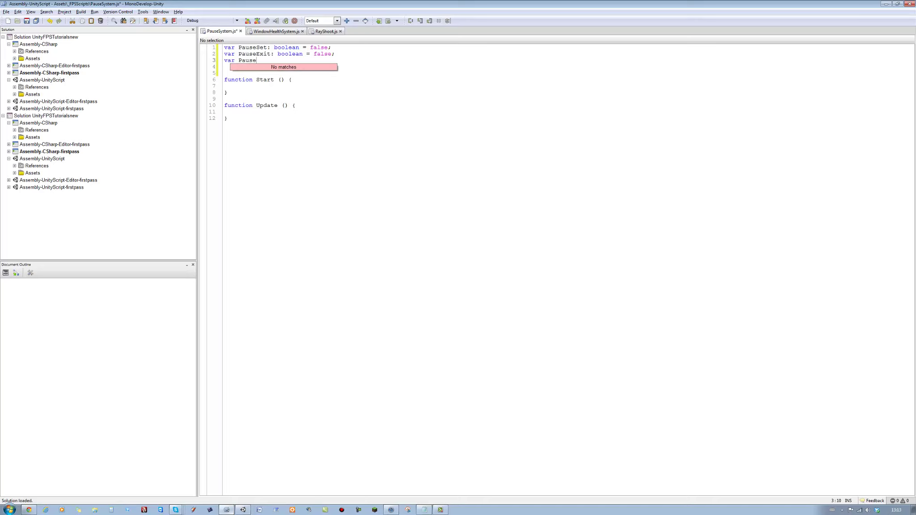
{"action": "type", "text": "Texture: "}
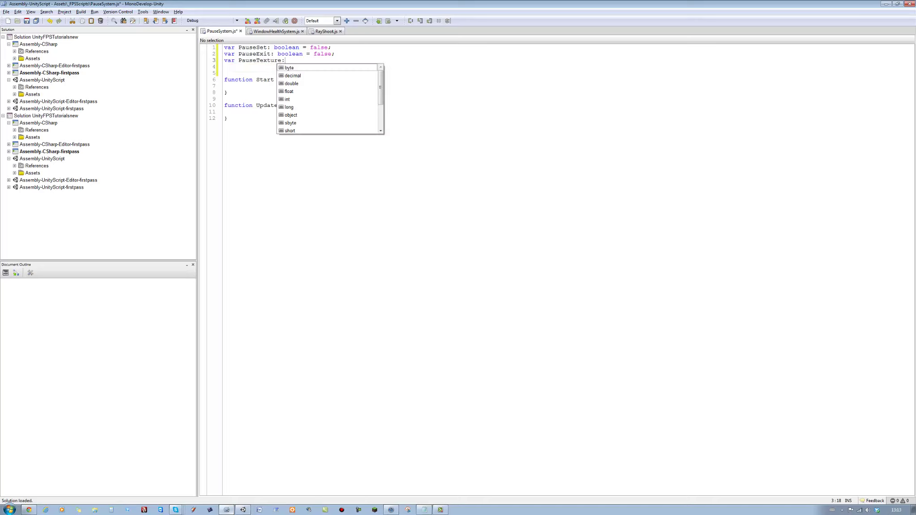
{"action": "type", "text": "GUI"}
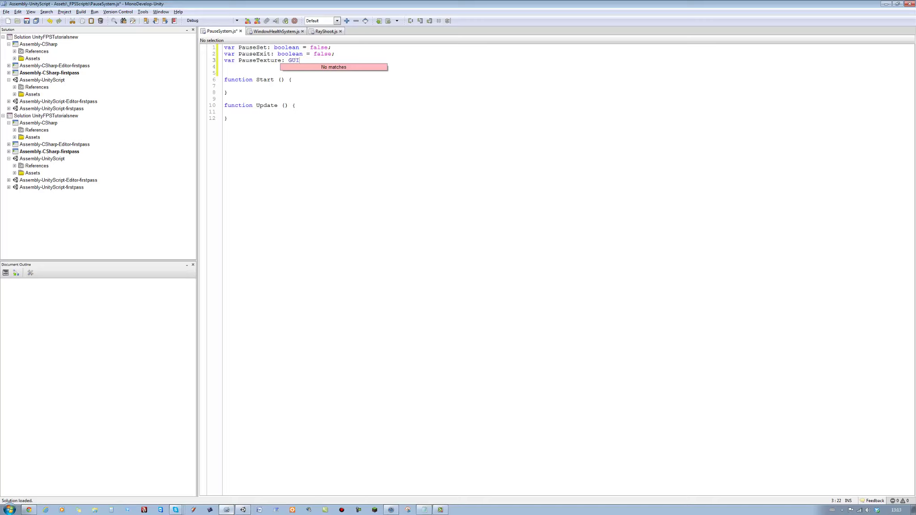
{"action": "type", "text": "STy"}
{"action": "key", "text": "BackSpace"}
{"action": "key", "text": "BackSpace"}
{"action": "type", "text": "tyle"}
{"action": "key", "text": "BackSpace"}
{"action": "key", "text": "BackSpace"}
{"action": "type", "text": "le;"}
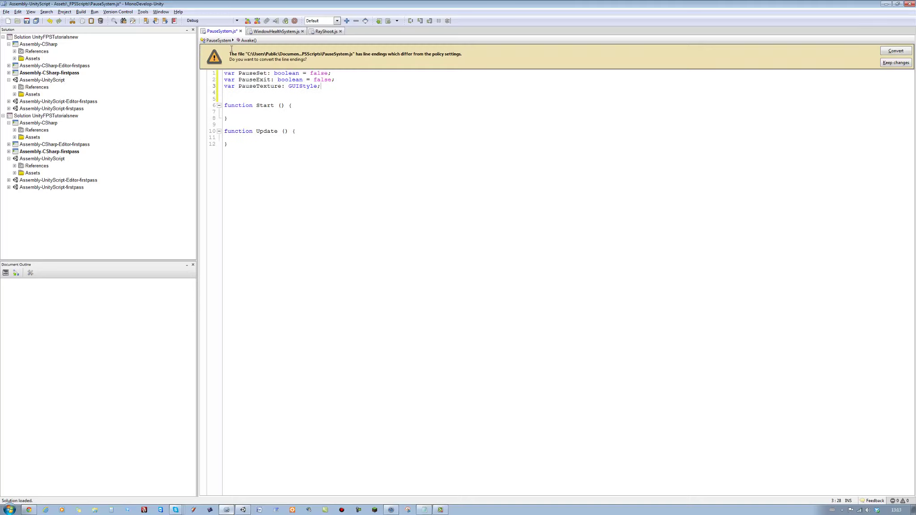
{"action": "left_click", "coordinate": [903, 50]}
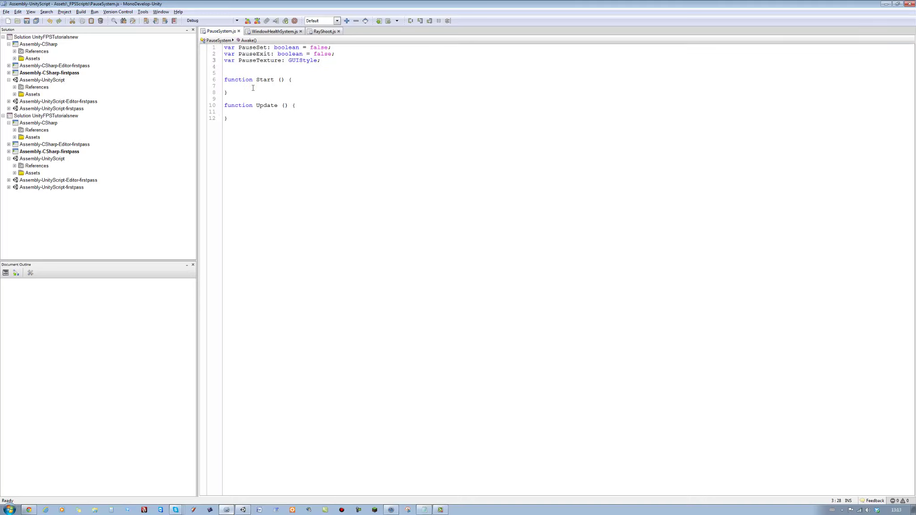
Step: Delete the empty Start function and add blank lines around Update
{"action": "left_click_drag", "start_coordinate": [253, 96], "coordinate": [224, 77]}
{"action": "key", "text": "Delete"}
{"action": "left_click", "coordinate": [237, 92]}
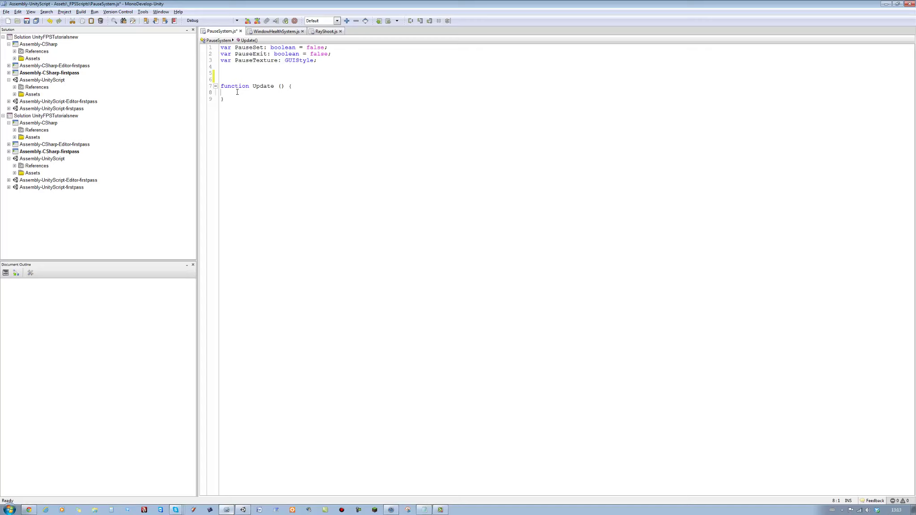
{"action": "key", "text": "Return"}
{"action": "key", "text": "Return"}
{"action": "key", "text": "Return"}
{"action": "key", "text": "Up"}
{"action": "key", "text": "Up"}
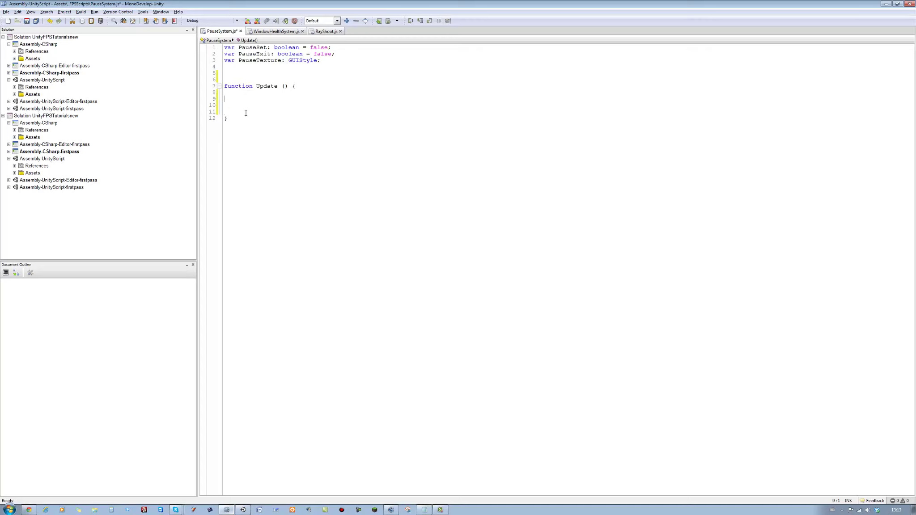
{"action": "left_click", "coordinate": [247, 118]}
{"action": "key", "text": "Return"}
{"action": "key", "text": "Return"}
Step: Begin a new function OnGUI() below Update
{"action": "type", "text": "fu"}
{"action": "key", "text": "BackSpace"}
{"action": "key", "text": "BackSpace"}
{"action": "type", "text": "fun"}
{"action": "type", "text": "ction ON"}
{"action": "key", "text": "BackSpace"}
{"action": "type", "text": "n"}
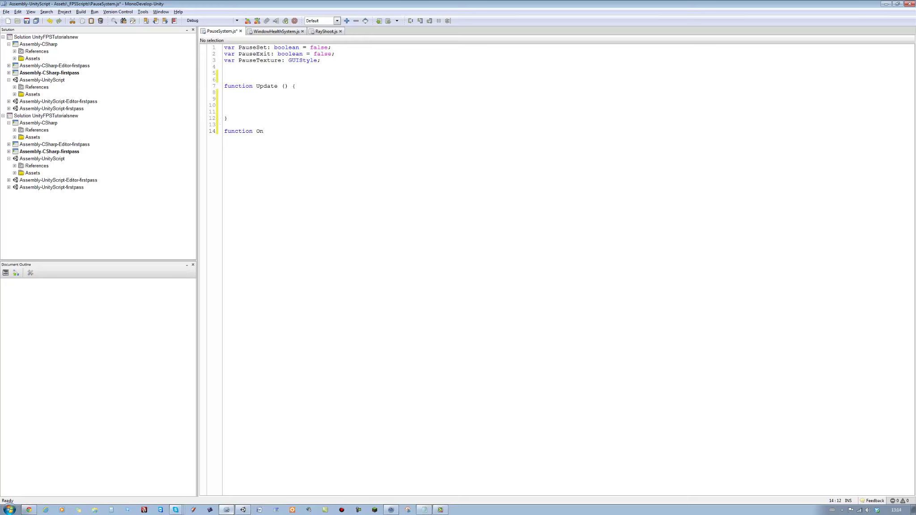
{"action": "type", "text": "GH"}
{"action": "type", "text": "O"}
{"action": "type", "text": "()"}
{"action": "type", "text": "{"}
Step: Close the OnGUI braces, save, and start an empty if block inside it
{"action": "key", "text": "Return"}
{"action": "key", "text": "Return"}
{"action": "key", "text": "Return"}
{"action": "key", "text": "Return"}
{"action": "key", "text": "Return"}
{"action": "type", "text": "}"}
{"action": "key", "text": "ctrl+s"}
{"action": "left_click", "coordinate": [224, 150]}
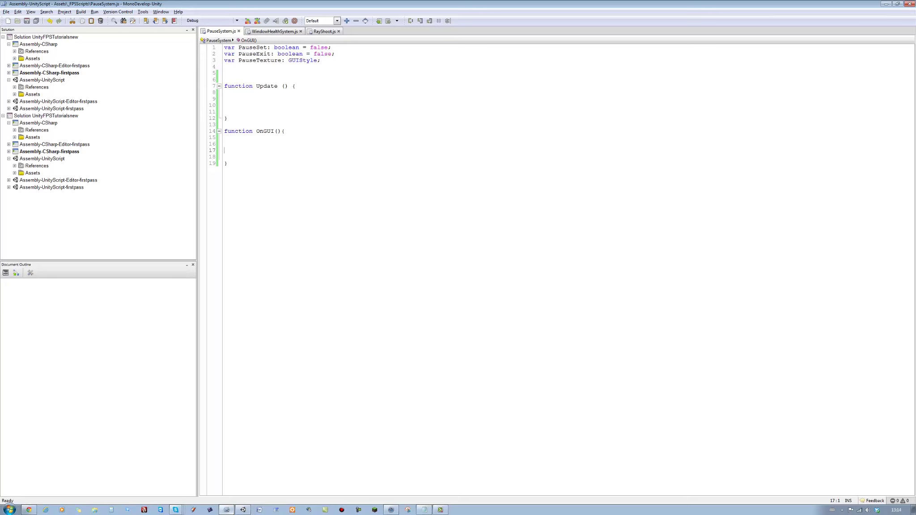
{"action": "key", "text": "Up"}
{"action": "type", "text": "if()"}
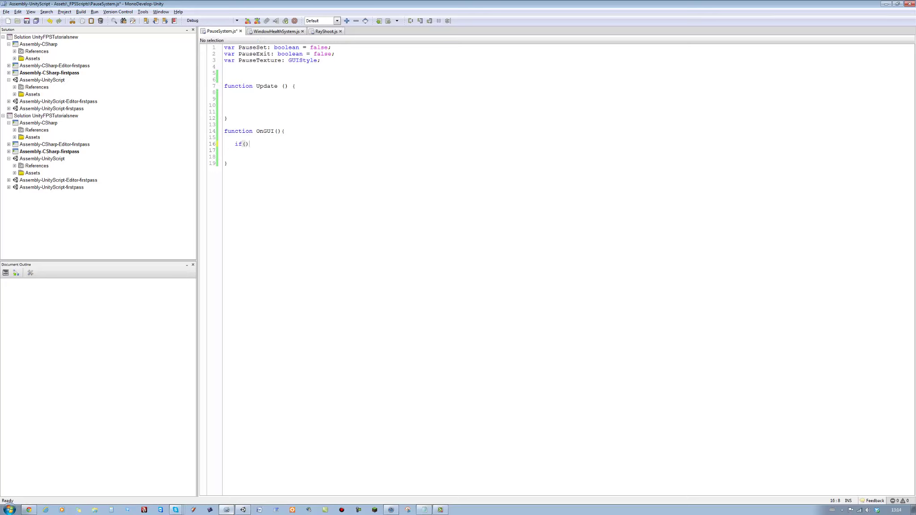
{"action": "type", "text": "{"}
{"action": "key", "text": "Return"}
Step: Set the if condition to PauseSet == true, fixing the 'ture' typo
{"action": "key", "text": "Return"}
{"action": "left_click", "coordinate": [245, 143]}
{"action": "type", "text": "pau"}
{"action": "key", "text": "BackSpace"}
{"action": "key", "text": "BackSpace"}
{"action": "key", "text": "BackSpace"}
{"action": "type", "text": "Pause"}
{"action": "key", "text": "Return"}
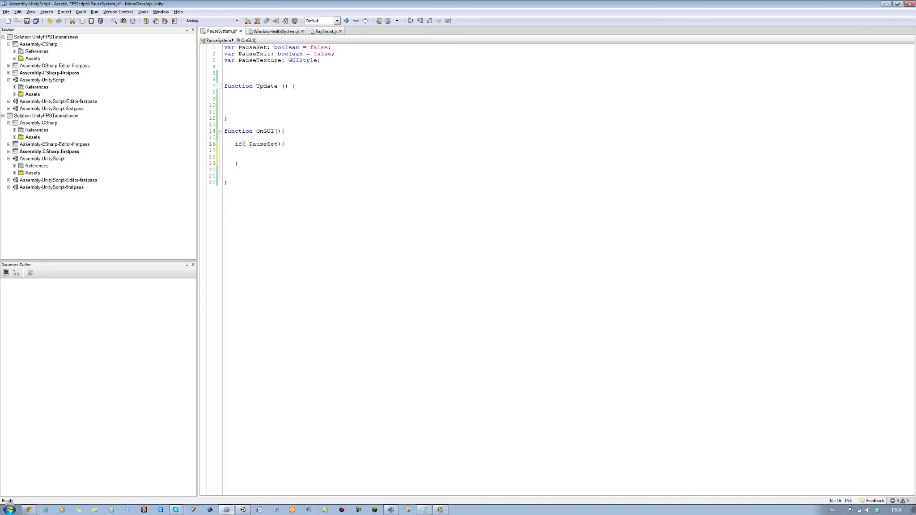
{"action": "type", "text": "== ture"}
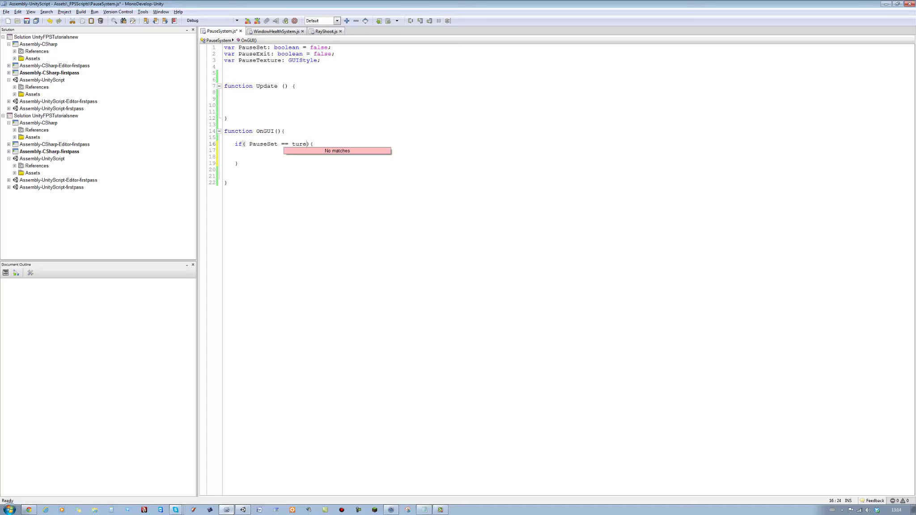
{"action": "left_click", "coordinate": [235, 150]}
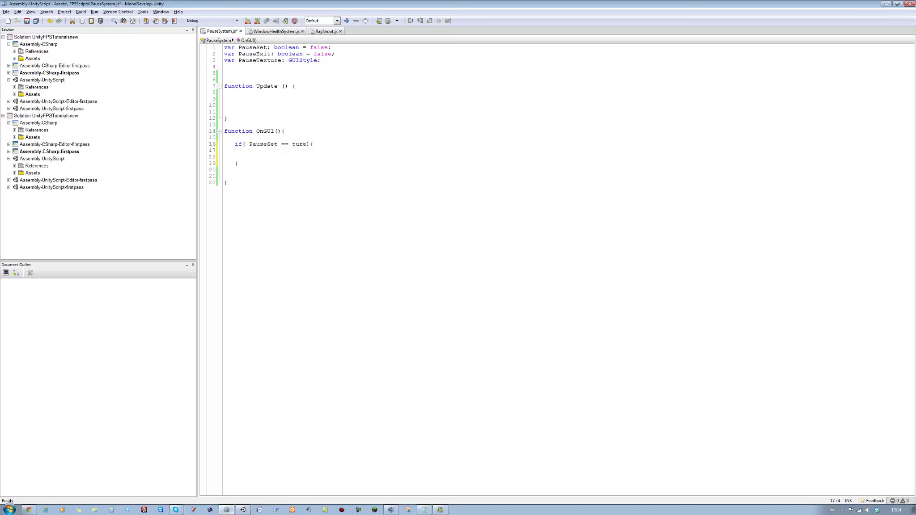
{"action": "left_click", "coordinate": [308, 144]}
{"action": "key", "text": "Left"}
{"action": "key", "text": "Left"}
{"action": "key", "text": "BackSpace"}
{"action": "type", "text": "u"}
{"action": "left_click", "coordinate": [235, 150]}
Step: Add a GUI.Label(new Rect(),) call inside the if block
{"action": "key", "text": "Return"}
{"action": "type", "text": "GUI.l"}
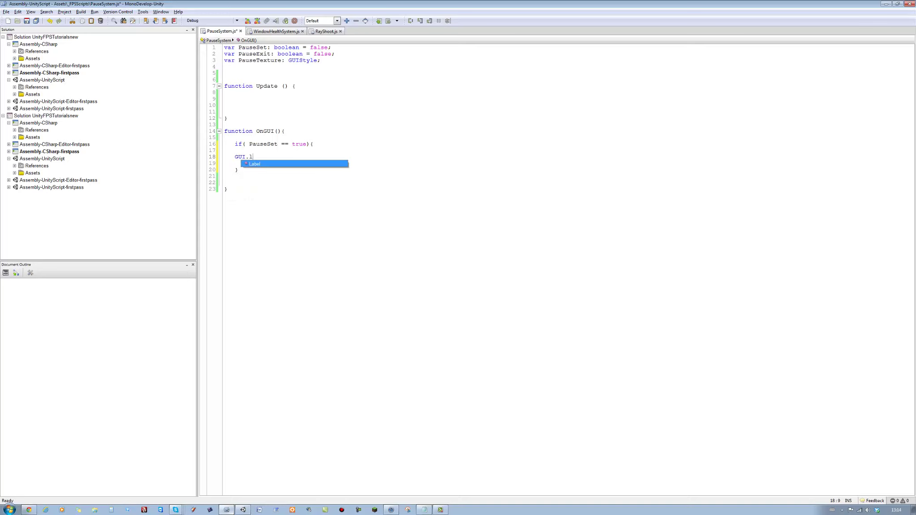
{"action": "key", "text": "Return"}
{"action": "type", "text": "."}
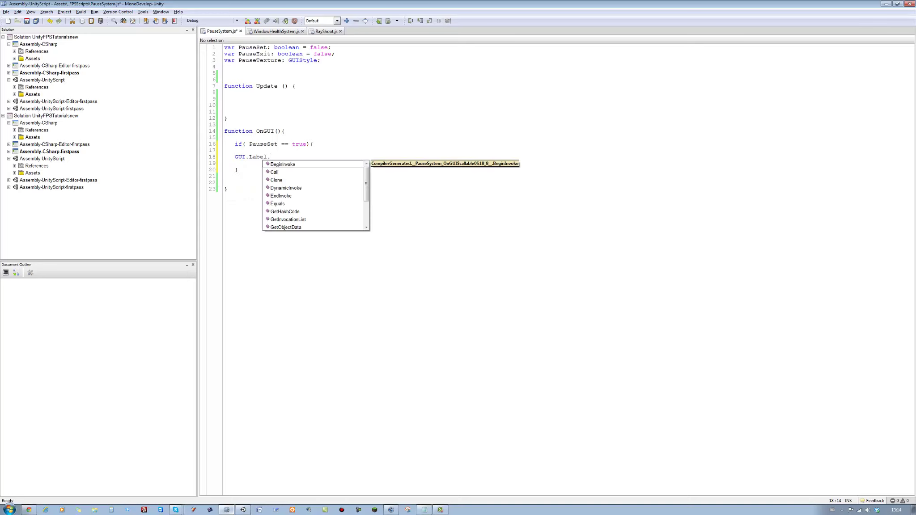
{"action": "key", "text": "BackSpace"}
{"action": "type", "text": "("}
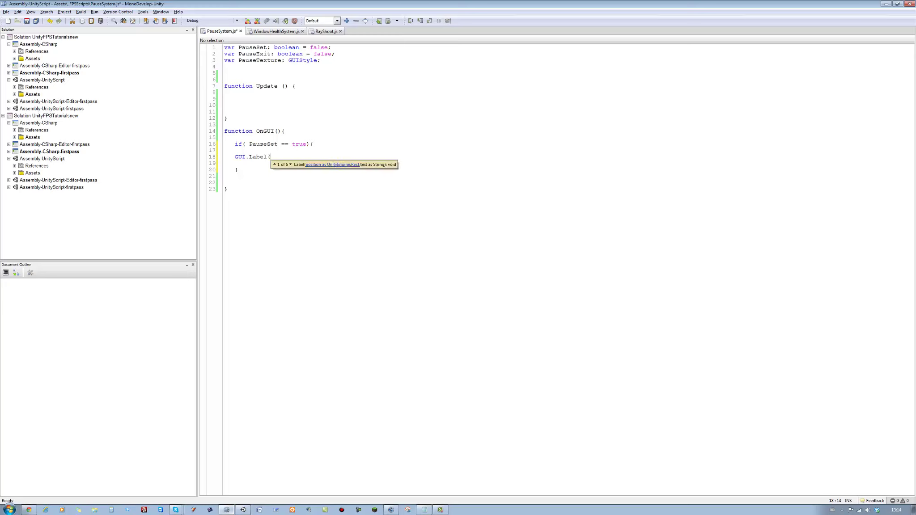
{"action": "type", "text": "new"}
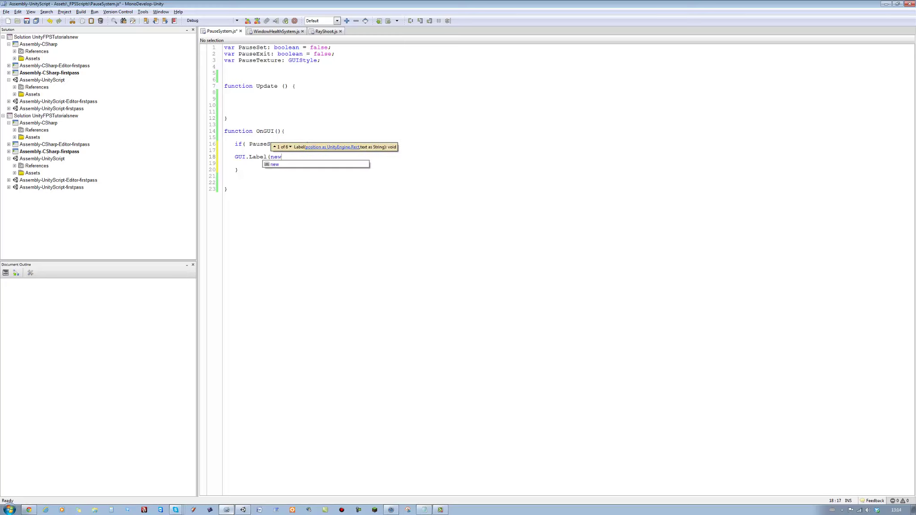
{"action": "type", "text": " Rect"}
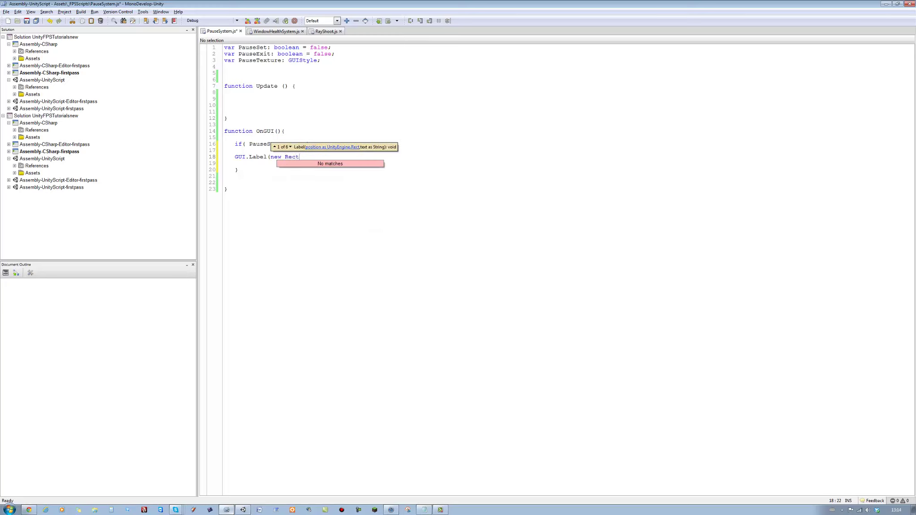
{"action": "type", "text": "(),"}
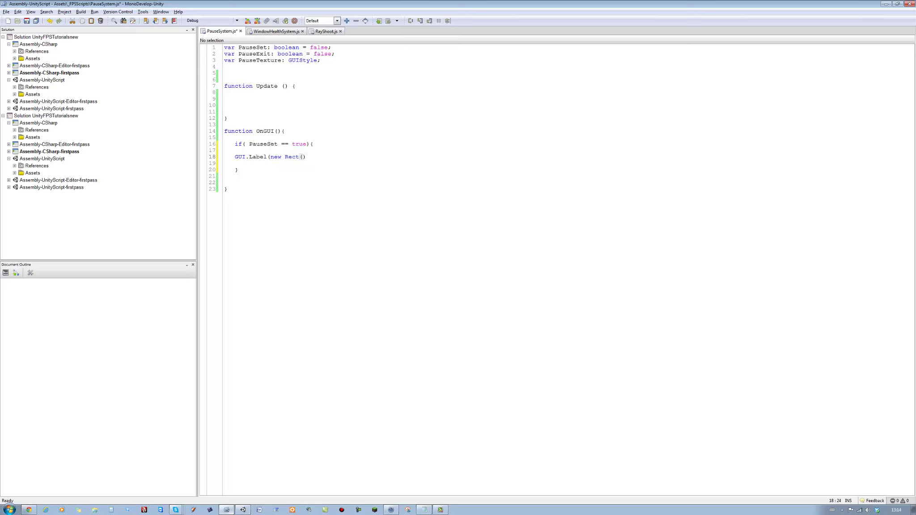
{"action": "type", "text": ");"}
Step: Fill the label with Rect(0,0,Screen.width,Screen.height) and PauseTexture, then save
{"action": "left_click", "coordinate": [301, 157]}
{"action": "type", "text": "0,"}
{"action": "type", "text": "0"}
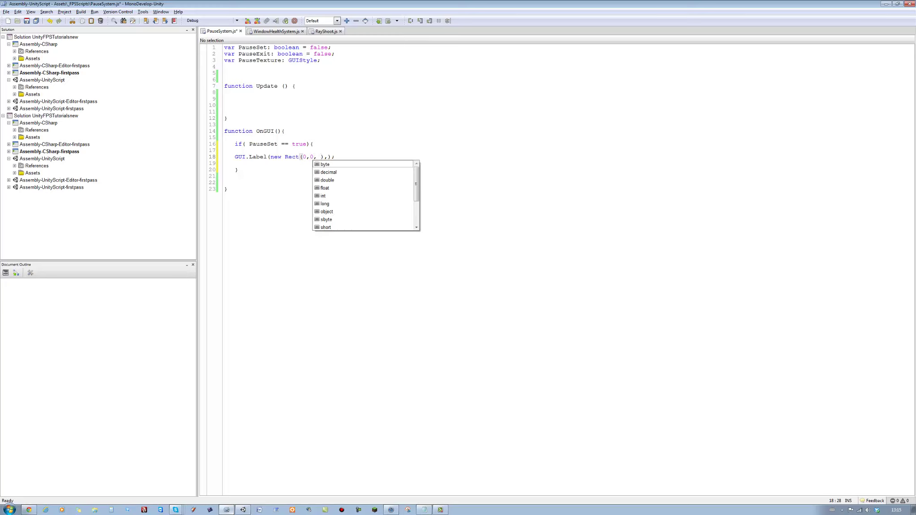
{"action": "type", "text": "S"}
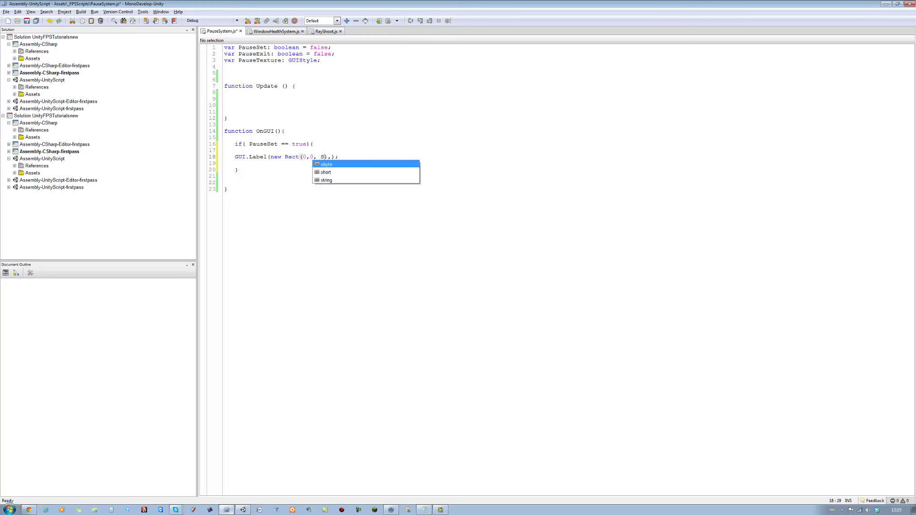
{"action": "type", "text": "creen,"}
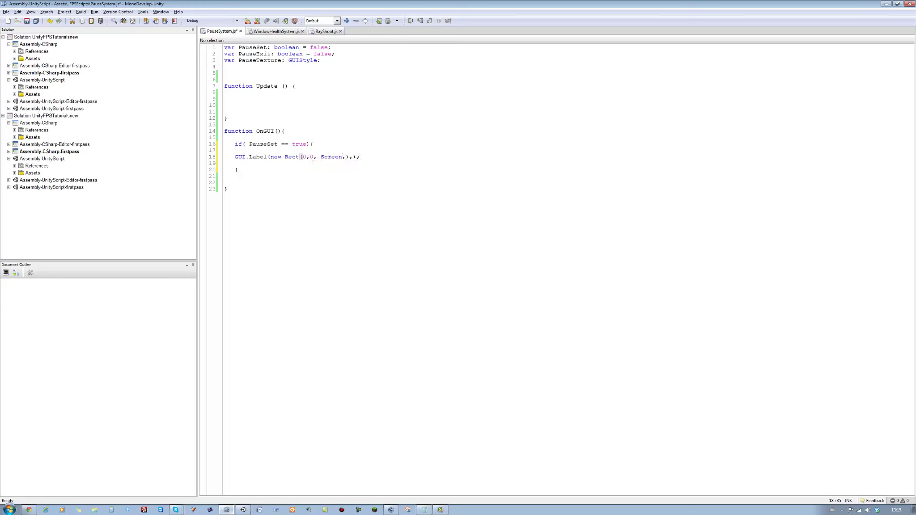
{"action": "key", "text": "BackSpace"}
{"action": "type", "text": ".w"}
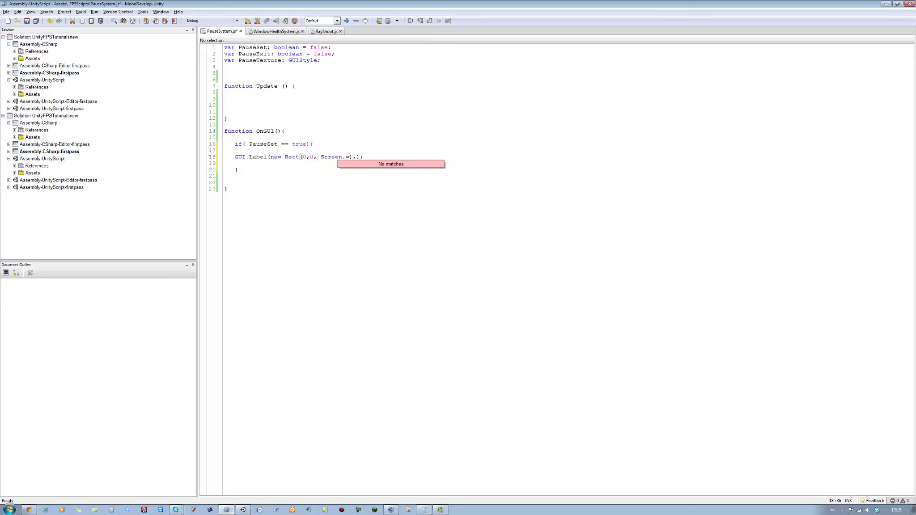
{"action": "type", "text": "idth"}
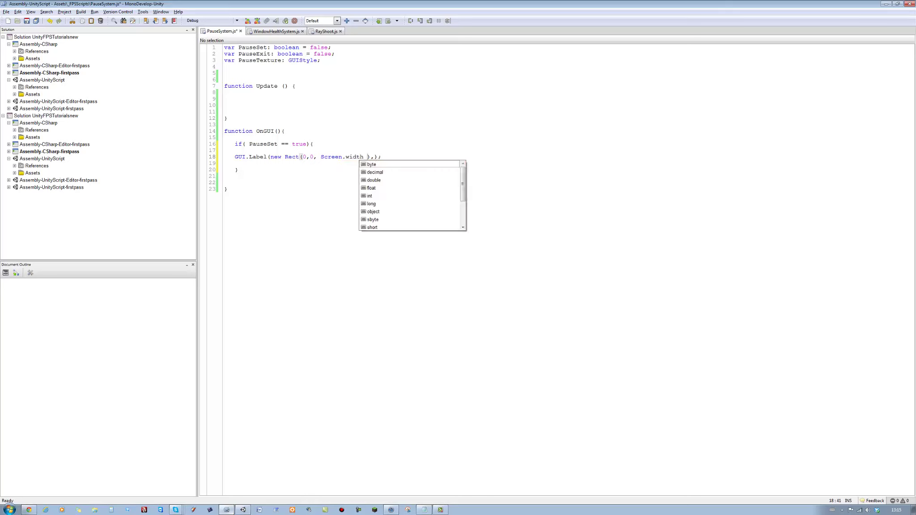
{"action": "key", "text": "BackSpace"}
{"action": "type", "text": ", "}
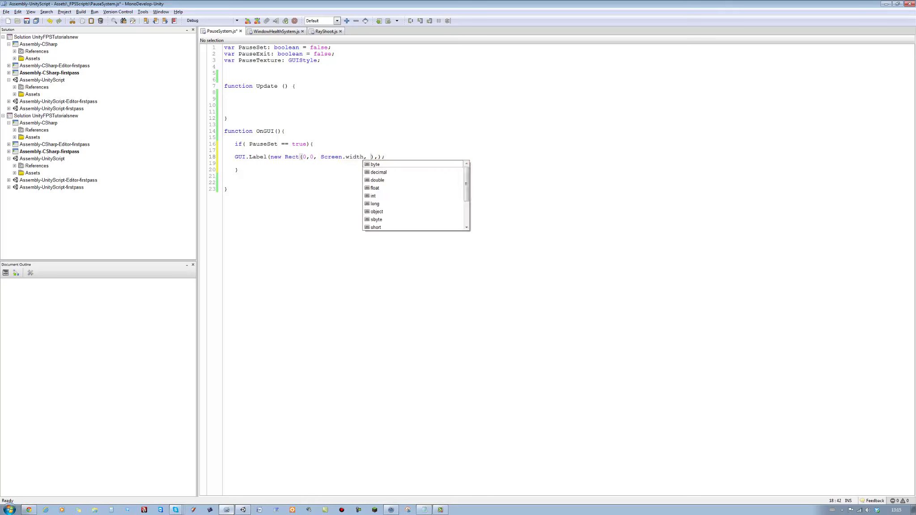
{"action": "type", "text": "Screen"}
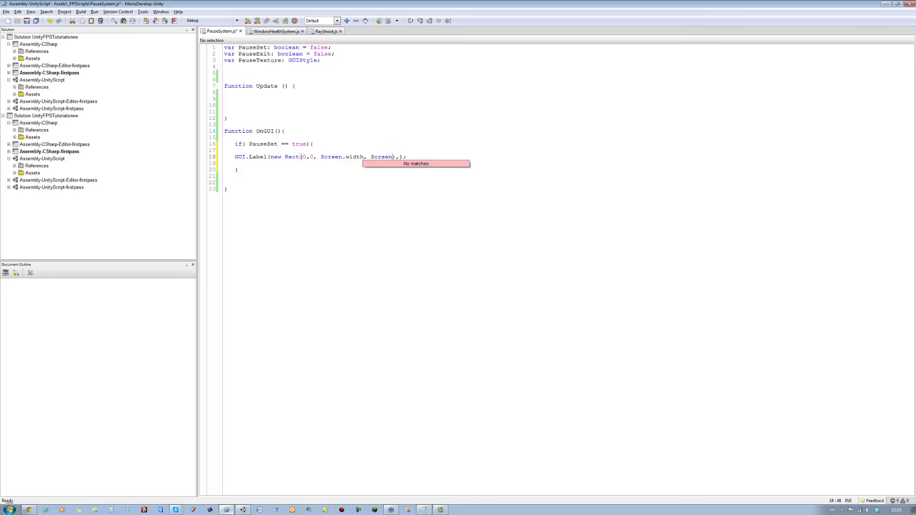
{"action": "type", "text": "."}
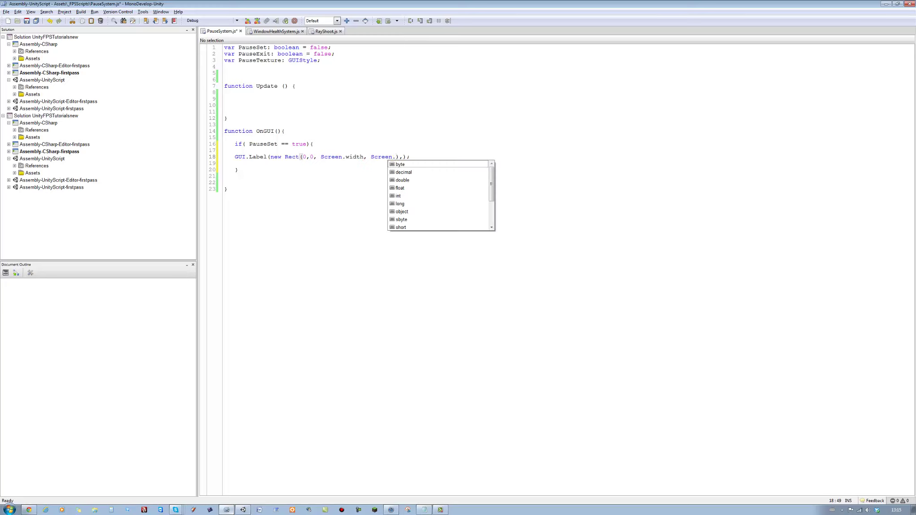
{"action": "type", "text": "height"}
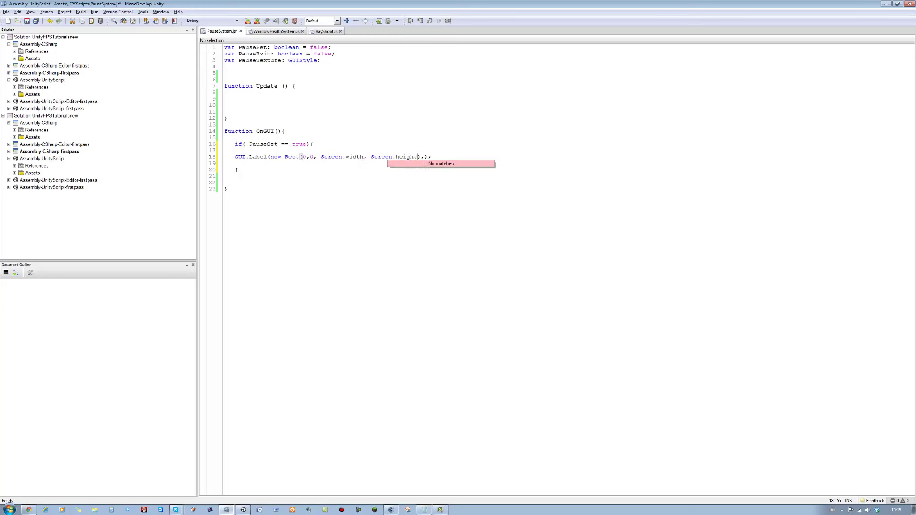
{"action": "key", "text": "Right"}
{"action": "key", "text": "Right"}
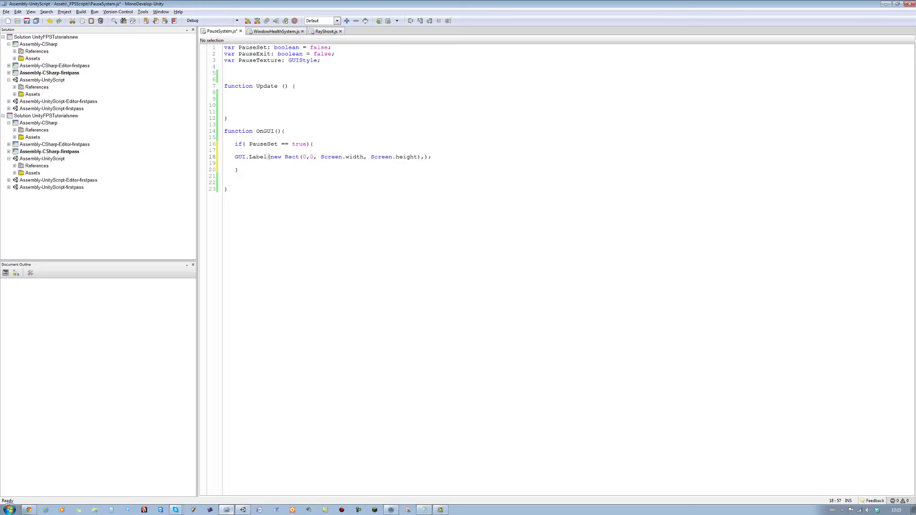
{"action": "type", "text": "P"}
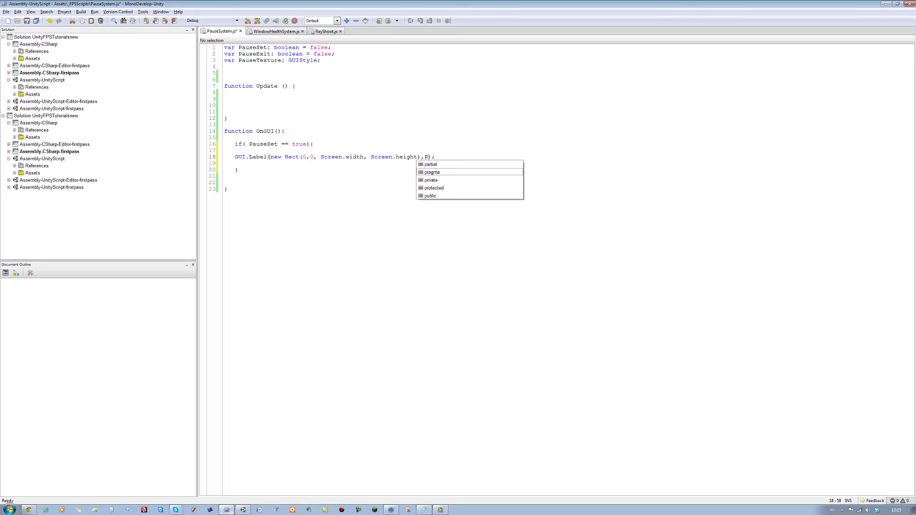
{"action": "type", "text": "aus"}
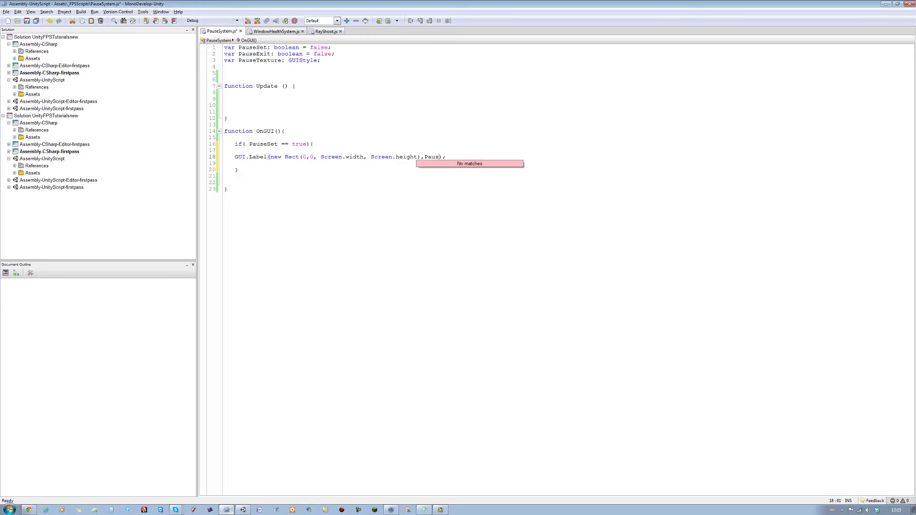
{"action": "type", "text": "eTexzture"}
{"action": "key", "text": "BackSpace"}
{"action": "key", "text": "BackSpace"}
{"action": "key", "text": "BackSpace"}
{"action": "key", "text": "BackSpace"}
{"action": "key", "text": "BackSpace"}
{"action": "type", "text": "t"}
{"action": "type", "text": "uer"}
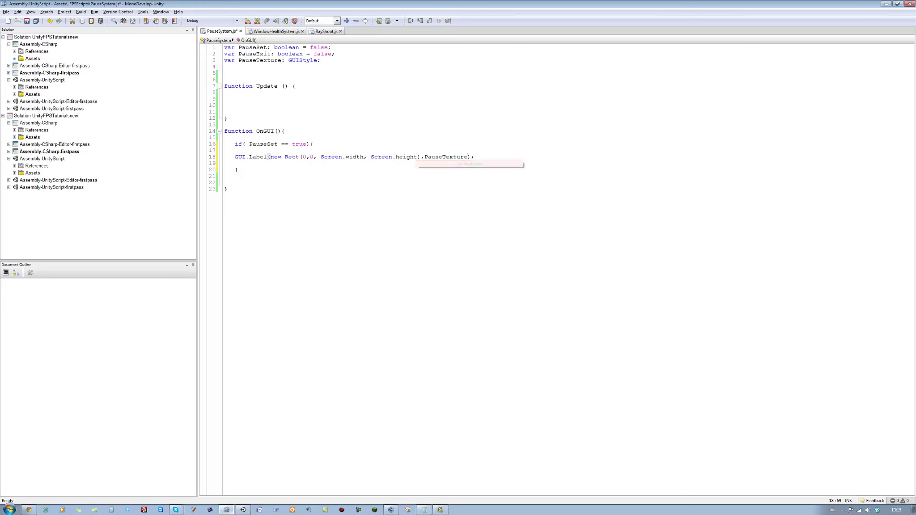
{"action": "key", "text": "ctrl+s"}
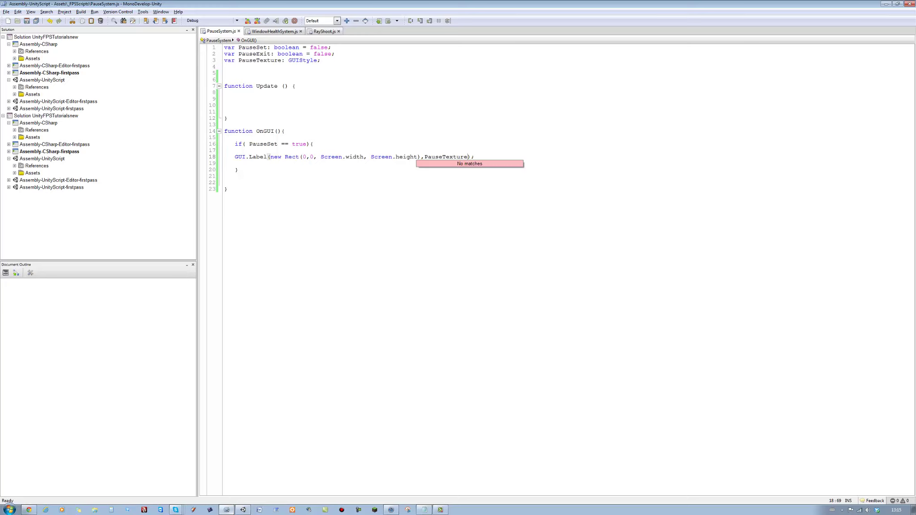
{"action": "left_click", "coordinate": [235, 150]}
Step: Add a second empty if block after the label, removing a stray P
{"action": "left_click", "coordinate": [238, 170]}
{"action": "key", "text": "Return"}
{"action": "key", "text": "Return"}
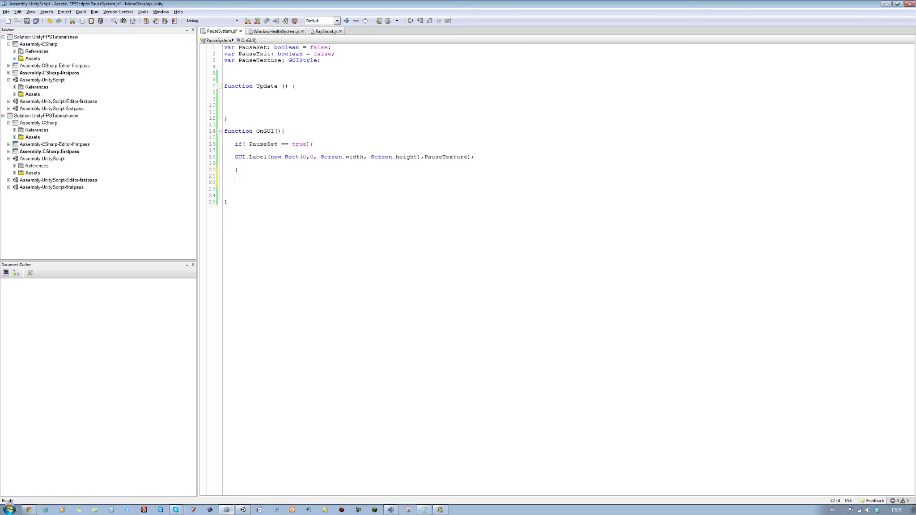
{"action": "type", "text": "if(){P"}
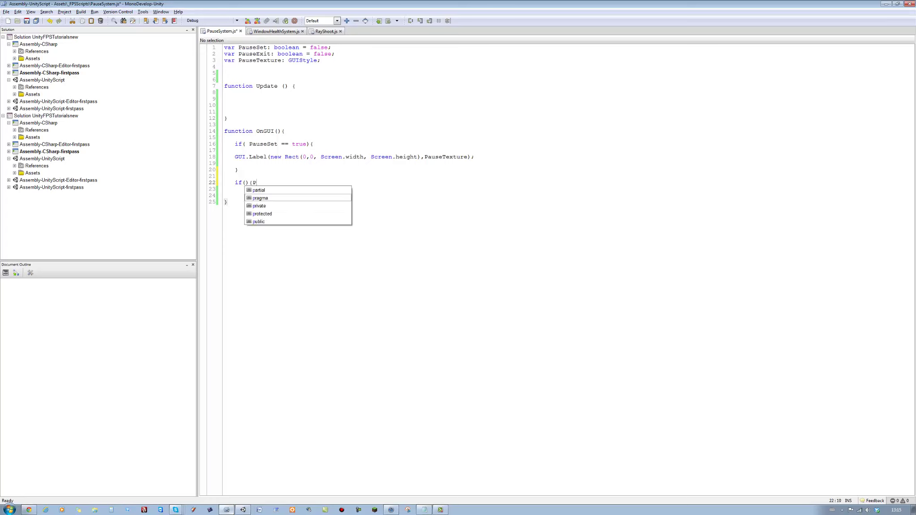
{"action": "key", "text": "Return"}
{"action": "key", "text": "Return"}
{"action": "key", "text": "Return"}
{"action": "key", "text": "Return"}
{"action": "type", "text": "}"}
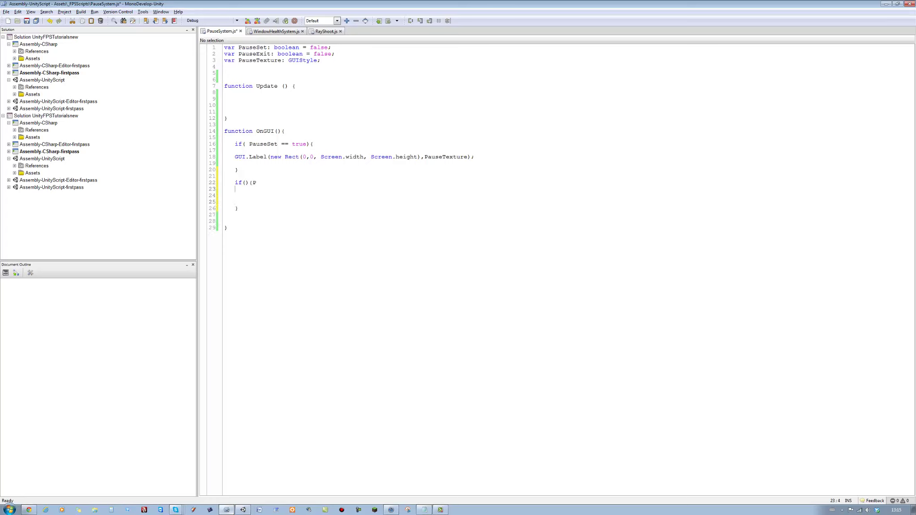
{"action": "left_click", "coordinate": [245, 183]}
{"action": "key", "text": "Right"}
{"action": "key", "text": "Right"}
{"action": "key", "text": "Right"}
{"action": "key", "text": "BackSpace"}
Step: Give the new if block the condition PauseSet == true
{"action": "left_click", "coordinate": [249, 183]}
{"action": "type", "text": "Pa"}
{"action": "type", "text": "use"}
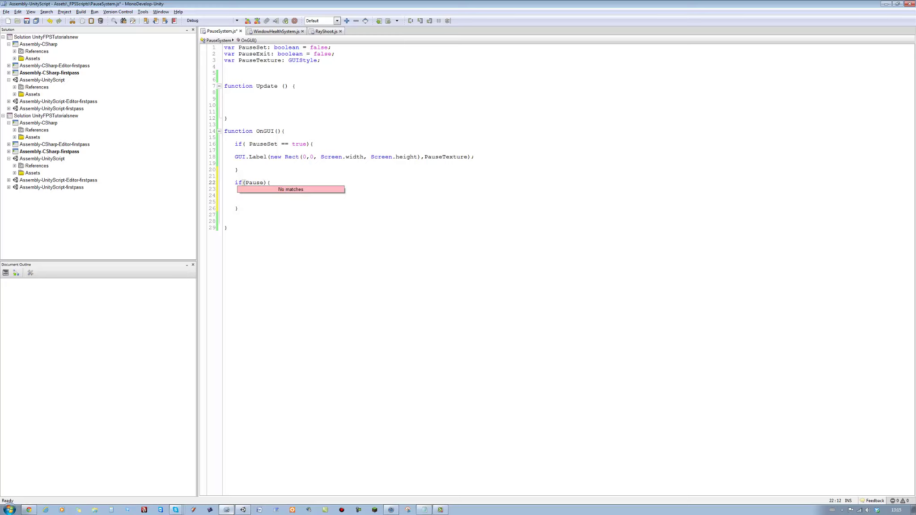
{"action": "type", "text": "Set == "}
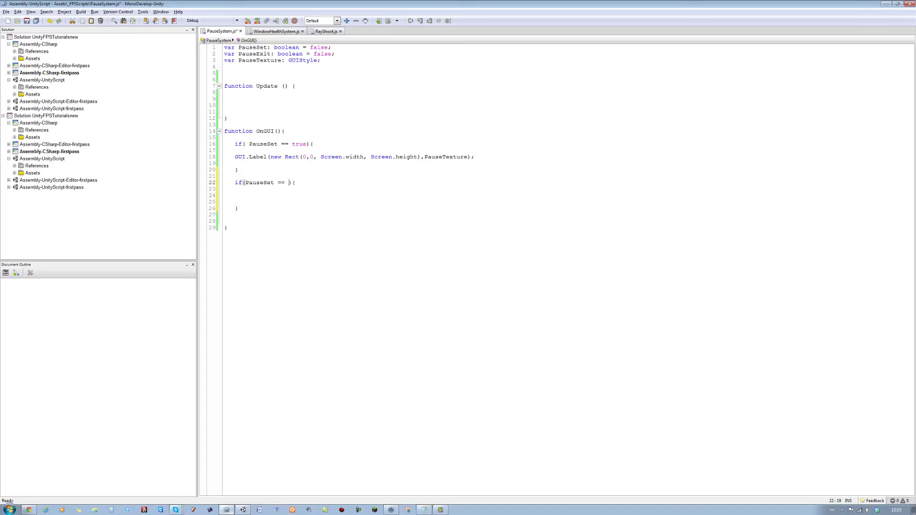
{"action": "type", "text": "ture"}
{"action": "key", "text": "BackSpace"}
{"action": "key", "text": "BackSpace"}
{"action": "key", "text": "BackSpace"}
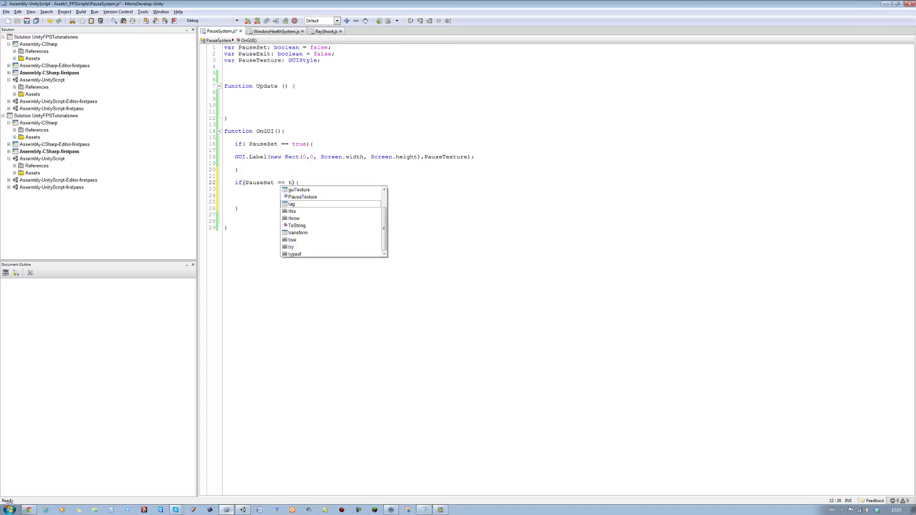
{"action": "type", "text": "rue"}
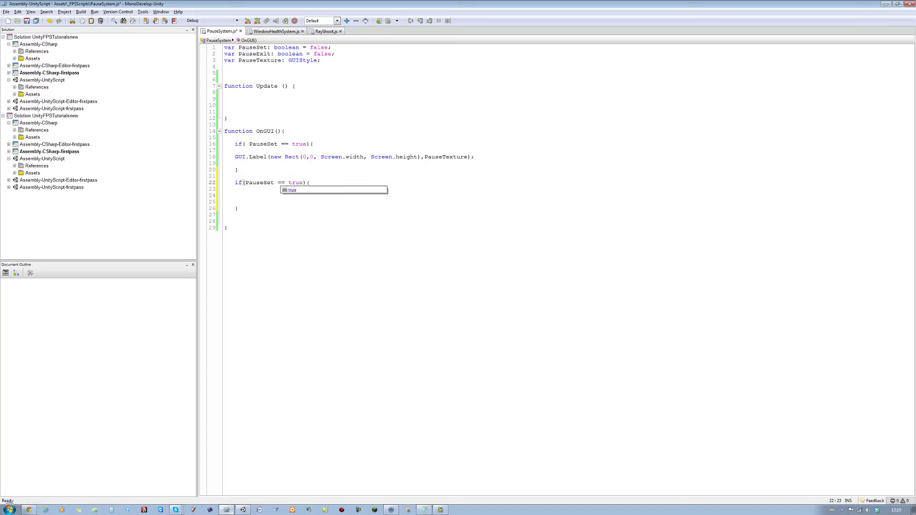
{"action": "key", "text": "Escape"}
Step: Start an empty nested if inside the PauseSet block
{"action": "left_click", "coordinate": [235, 189]}
{"action": "key", "text": "Return"}
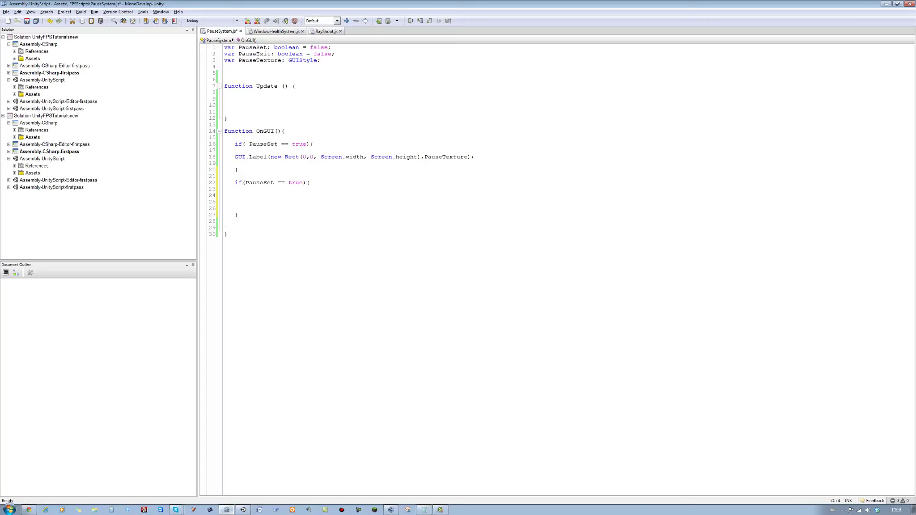
{"action": "type", "text": "if(){"}
{"action": "key", "text": "Return"}
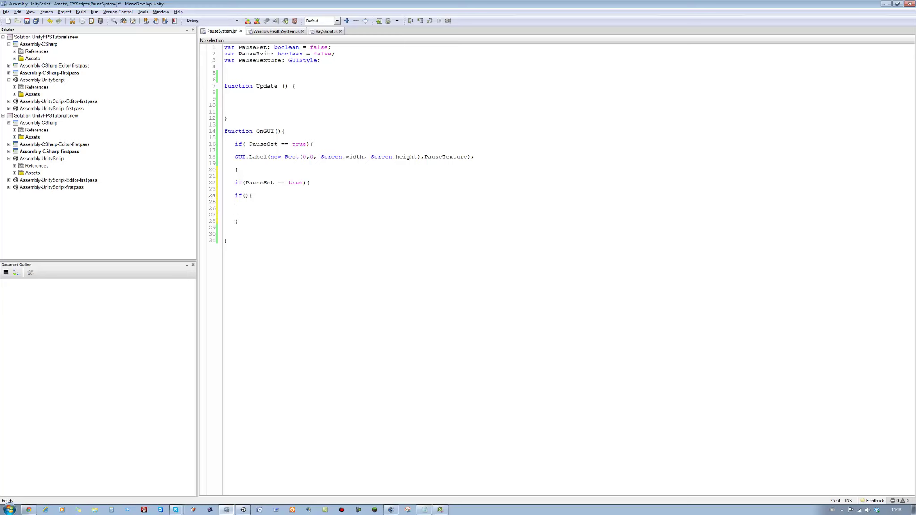
Step: Close the nested if and put a GUI.Button call in its condition
{"action": "key", "text": "Return"}
{"action": "key", "text": "Return"}
{"action": "type", "text": "}"}
{"action": "left_click", "coordinate": [245, 195]}
{"action": "type", "text": "GUI"}
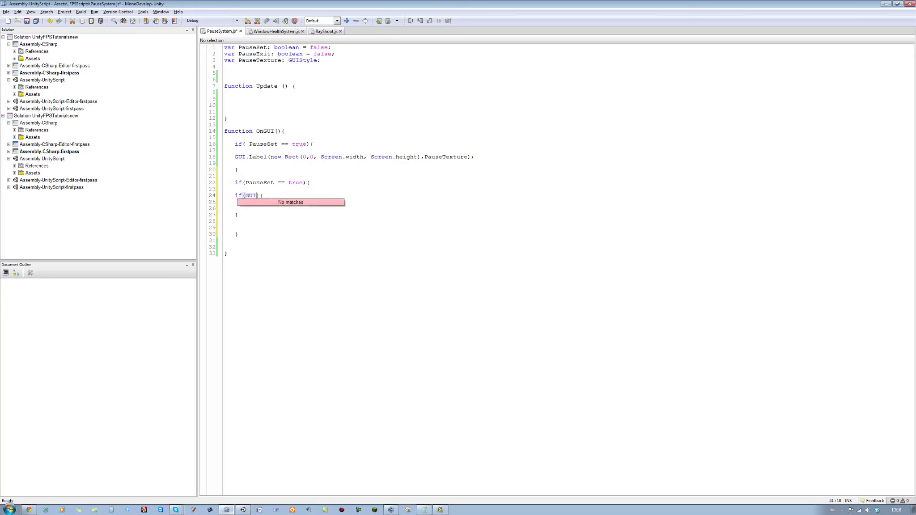
{"action": "type", "text": "."}
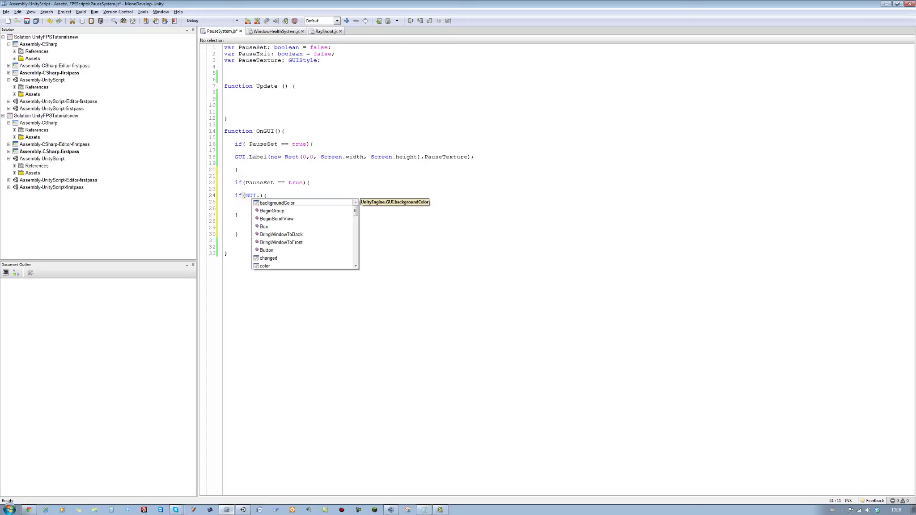
{"action": "type", "text": "bu"}
{"action": "key", "text": "Return"}
{"action": "type", "text": "()"}
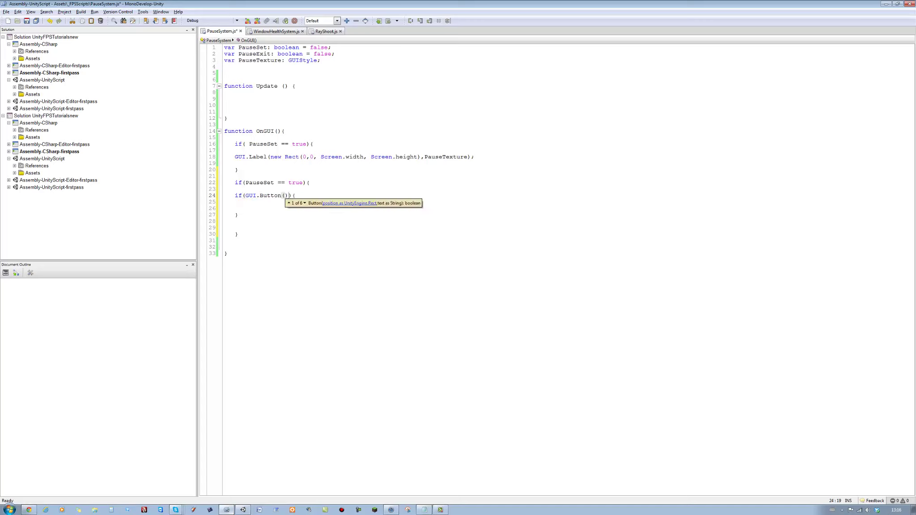
{"action": "type", "text": ","}
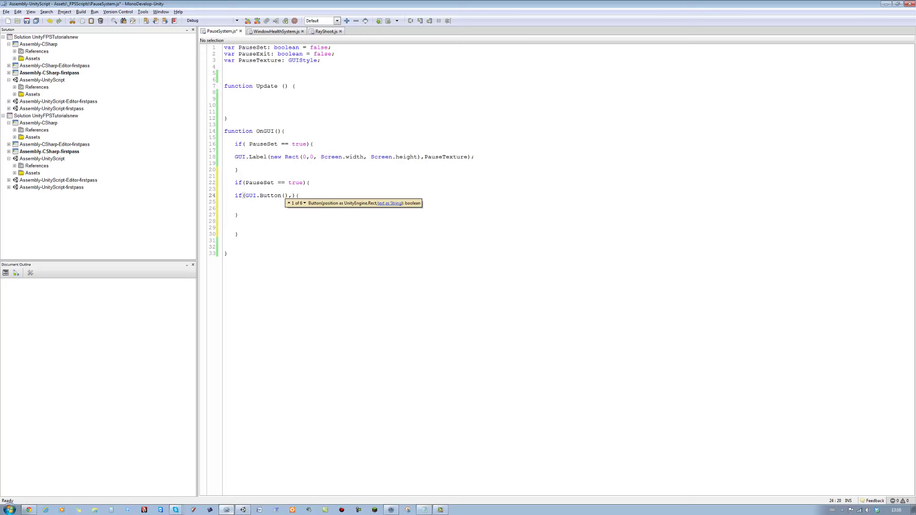
{"action": "type", "text": ")"}
Step: Give the button new Rect(10,10,150,50) and the label "Exit Menu", then save
{"action": "left_click", "coordinate": [285, 196]}
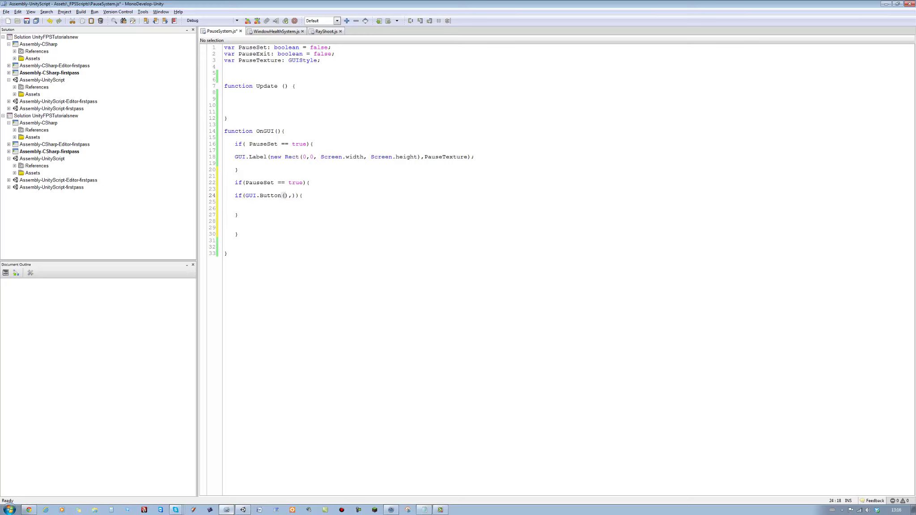
{"action": "type", "text": "new Re"}
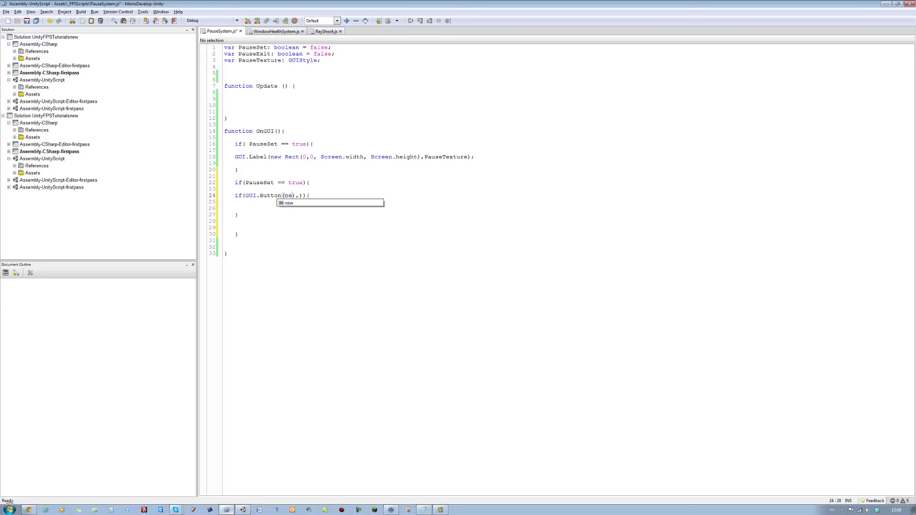
{"action": "type", "text": "c"}
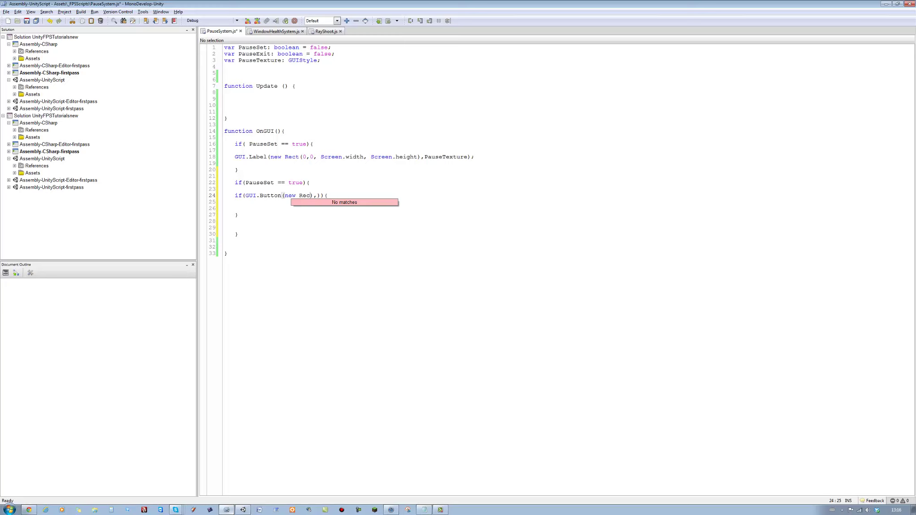
{"action": "type", "text": "t("}
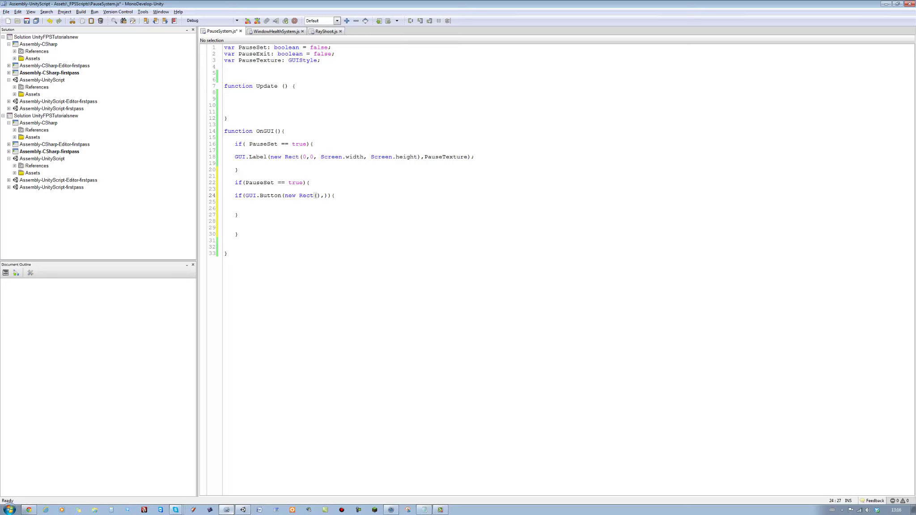
{"action": "type", "text": "1"}
{"action": "type", "text": "0,10"}
{"action": "type", "text": ",150"}
{"action": "type", "text": ",5"}
{"action": "type", "text": "0"}
{"action": "left_click", "coordinate": [353, 195]}
{"action": "left_click", "coordinate": [367, 196]}
{"action": "type", "text": "\""}
{"action": "key", "text": "BackSpace"}
{"action": "type", "text": "\""}
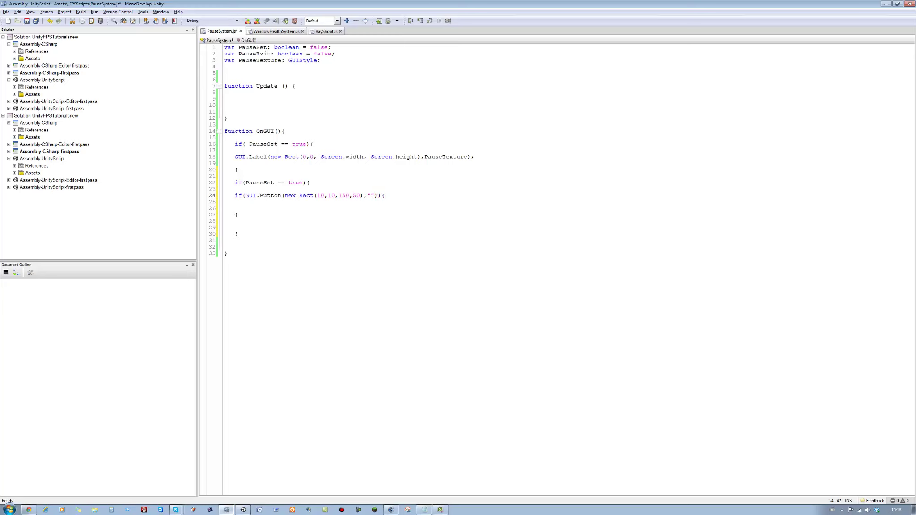
{"action": "type", "text": "Exit"}
{"action": "type", "text": " Men"}
{"action": "type", "text": "u"}
{"action": "key", "text": "Right"}
{"action": "left_click", "coordinate": [414, 195]}
{"action": "key", "text": "ctrl+s"}
Step: Add PauseSet = false; inside the button's block
{"action": "key", "text": "Down"}
{"action": "key", "text": "Return"}
{"action": "type", "text": "Pause"}
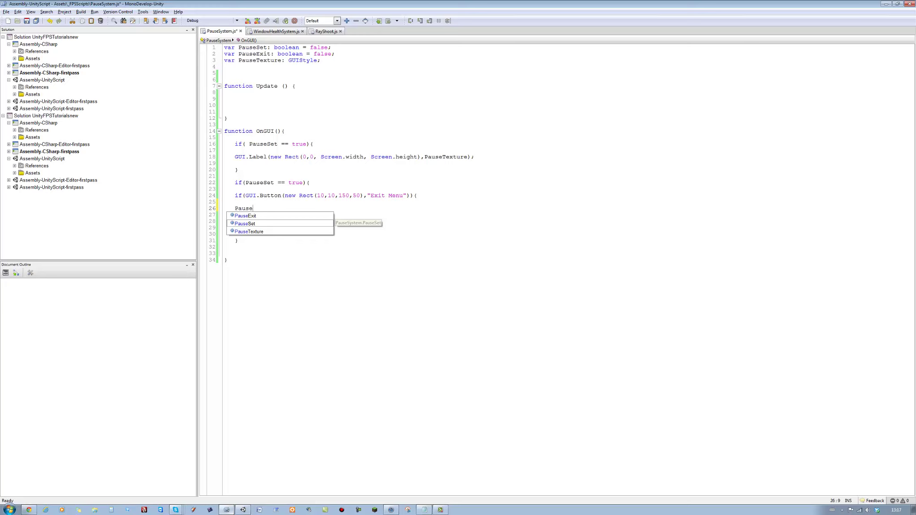
{"action": "key", "text": "Down"}
{"action": "key", "text": "Return"}
{"action": "type", "text": "= "}
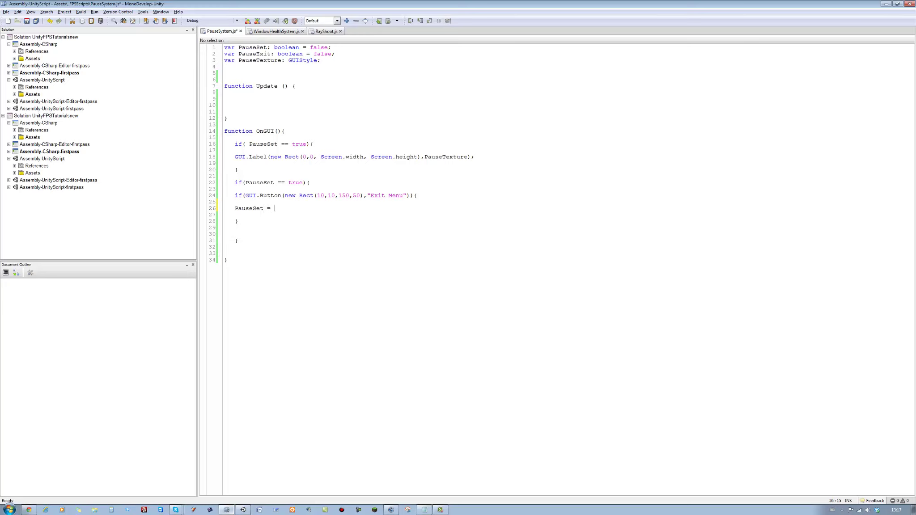
{"action": "type", "text": "false"}
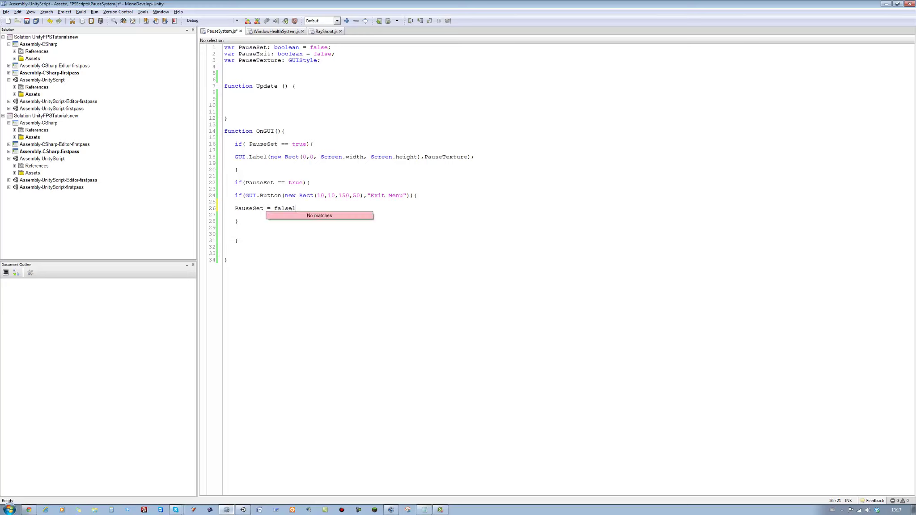
{"action": "type", "text": ";"}
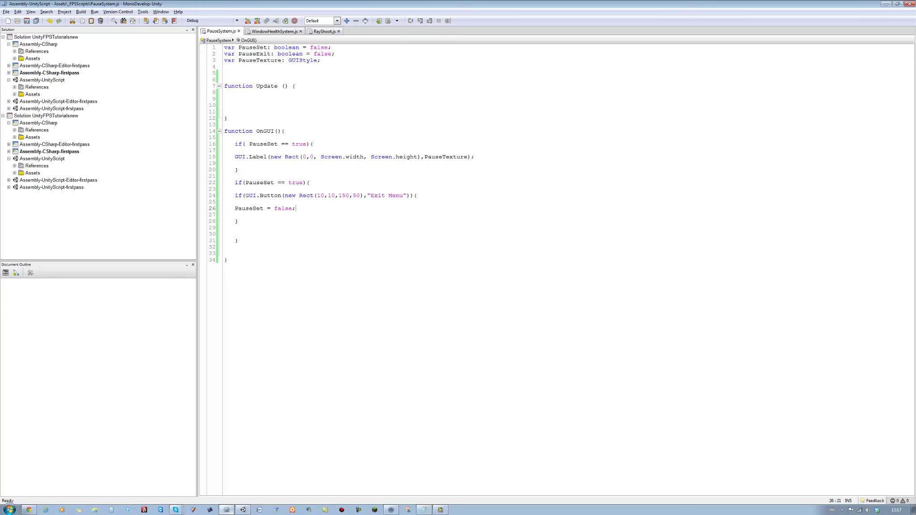
{"action": "left_click", "coordinate": [228, 99]}
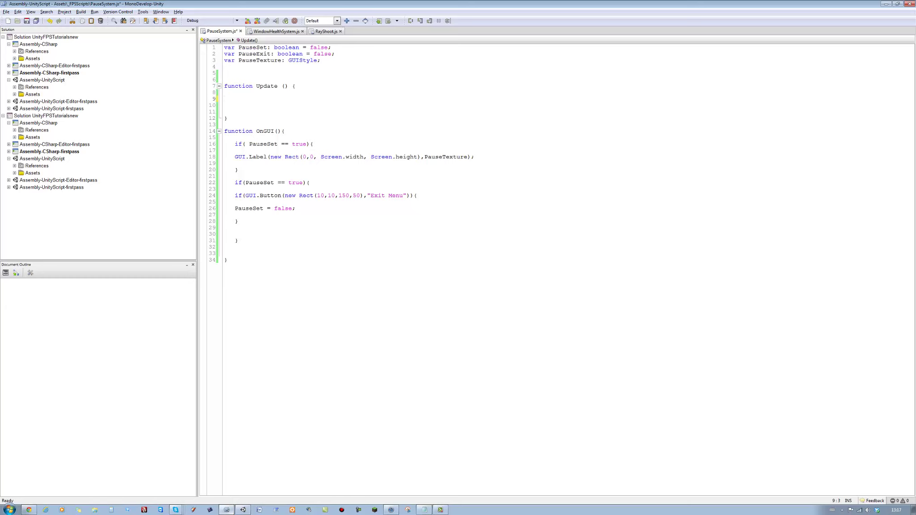
Step: Add an empty if block inside the Update function
{"action": "type", "text": "if()"}
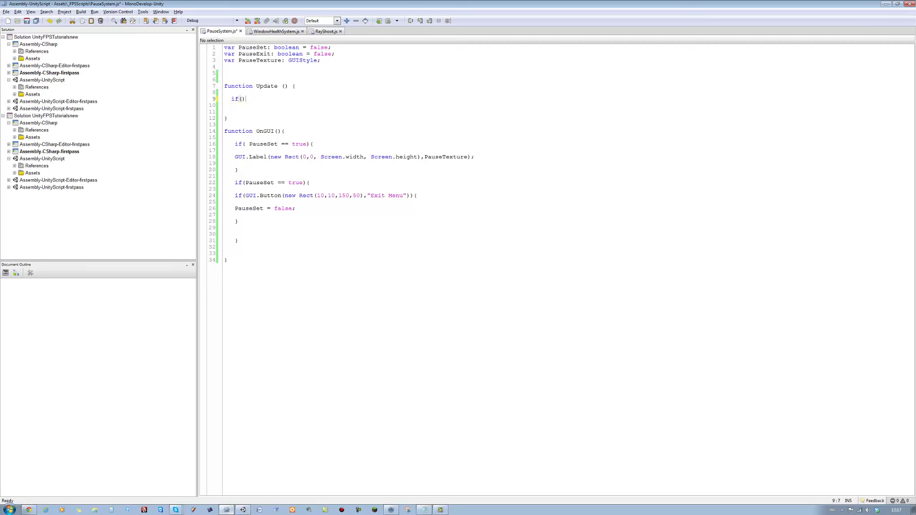
{"action": "type", "text": "{"}
{"action": "key", "text": "Return"}
{"action": "key", "text": "Return"}
{"action": "key", "text": "Return"}
{"action": "type", "text": "}"}
{"action": "left_click", "coordinate": [240, 99]}
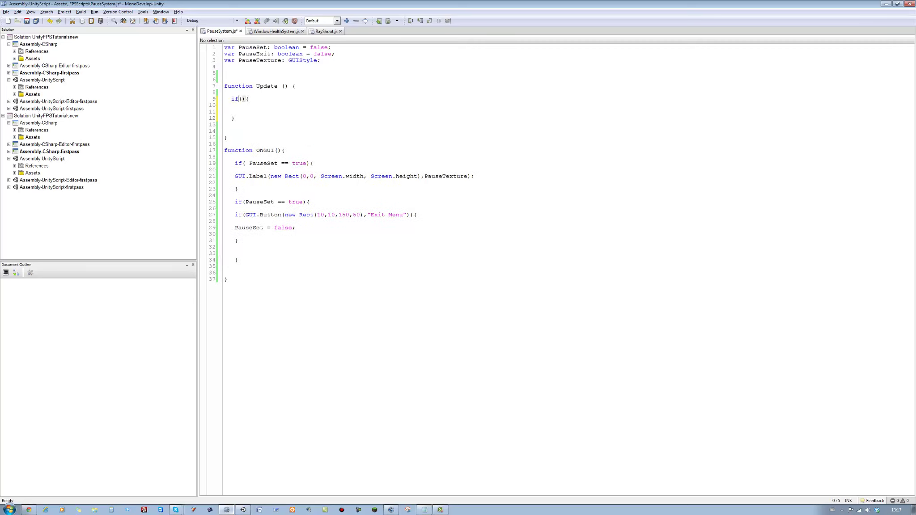
Step: Set its condition to Input.GetKey(KeyCode.Escape) && PauseSet == false, leaving a blank body line
{"action": "type", "text": "In"}
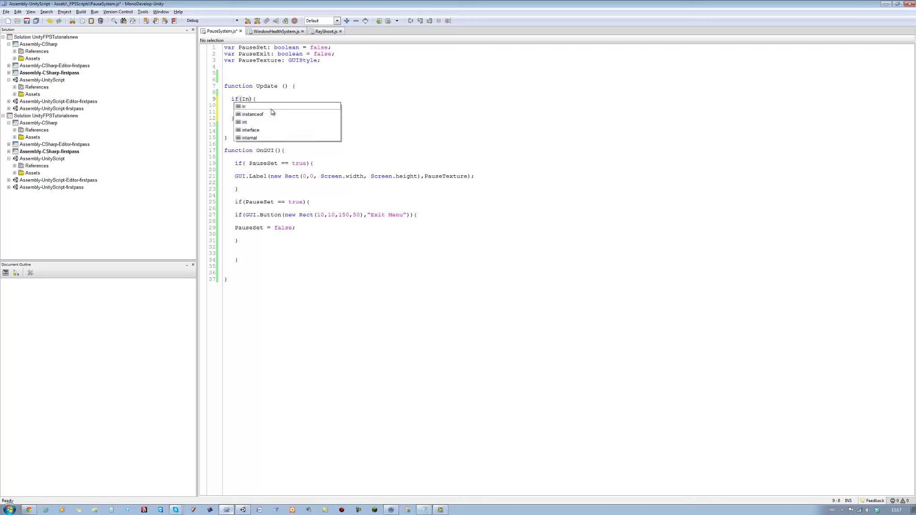
{"action": "type", "text": "put."}
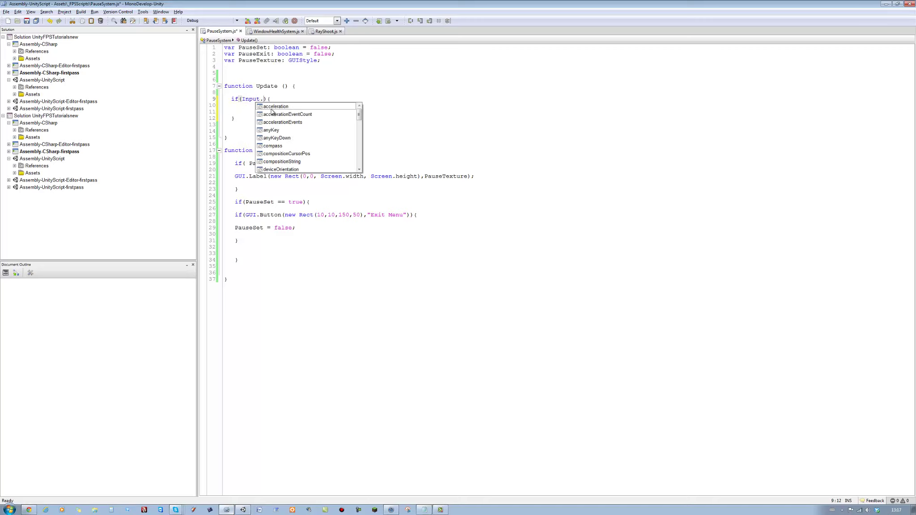
{"action": "type", "text": "GetKey"}
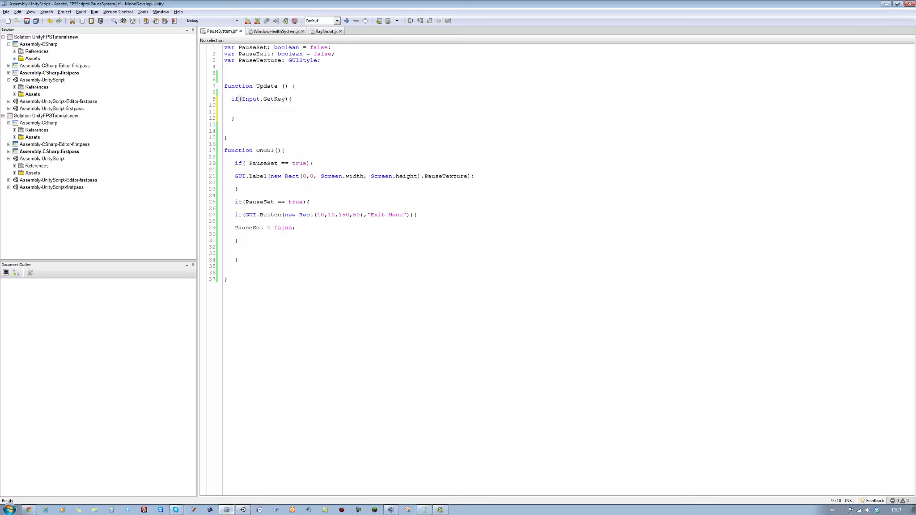
{"action": "type", "text": "(Key"}
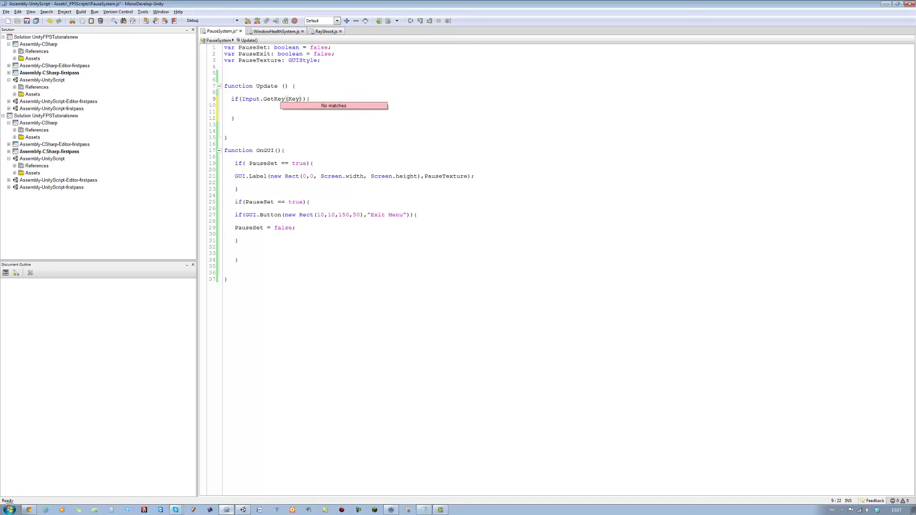
{"action": "type", "text": "Code."}
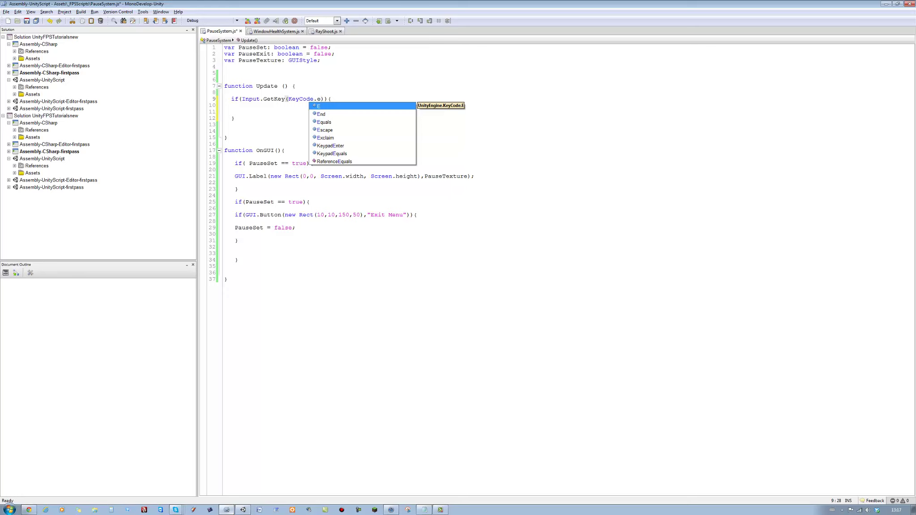
{"action": "type", "text": "e"}
{"action": "key", "text": "Return"}
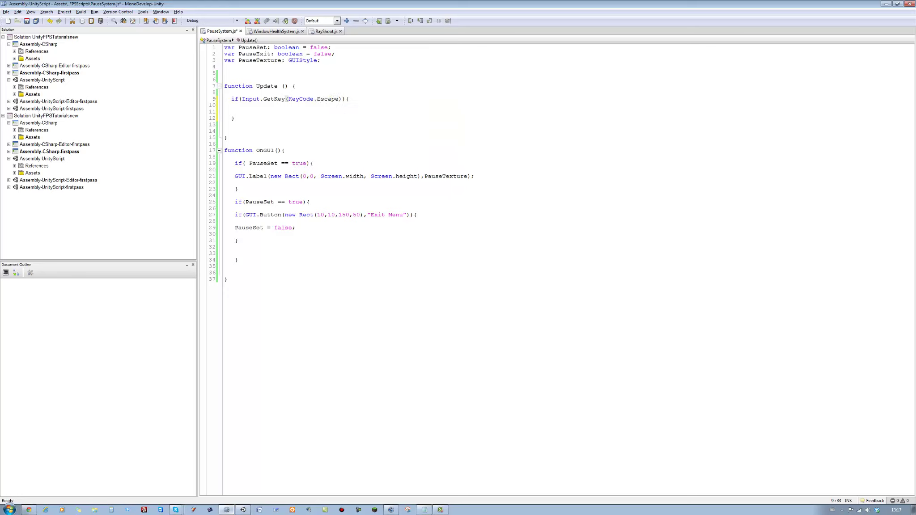
{"action": "type", "text": ") && "}
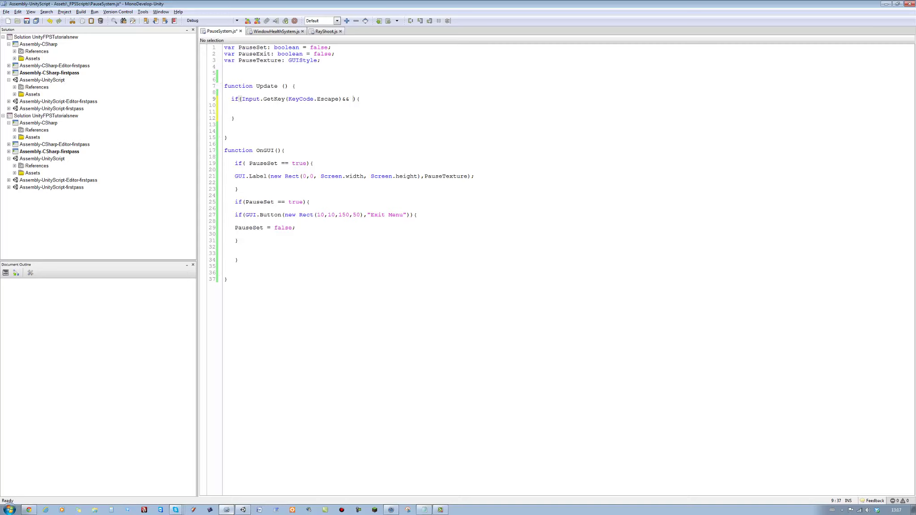
{"action": "type", "text": "Paus"}
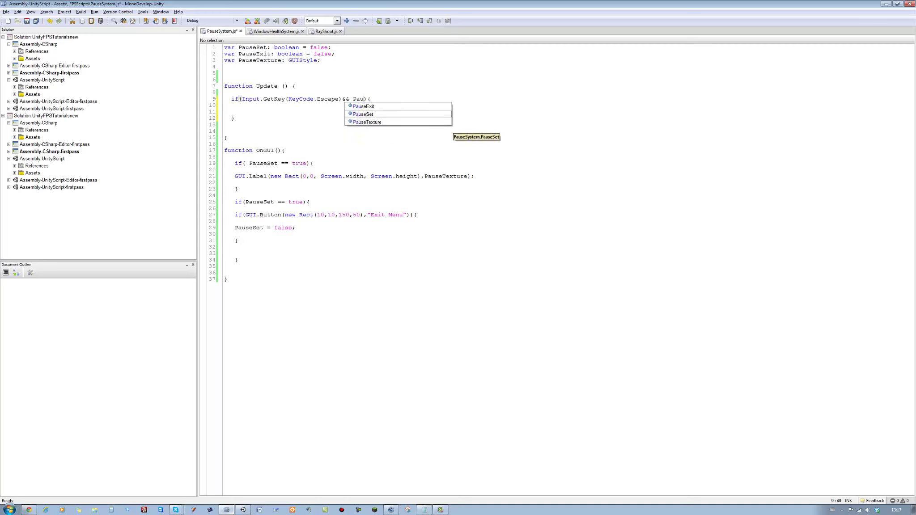
{"action": "type", "text": "e"}
{"action": "key", "text": "Return"}
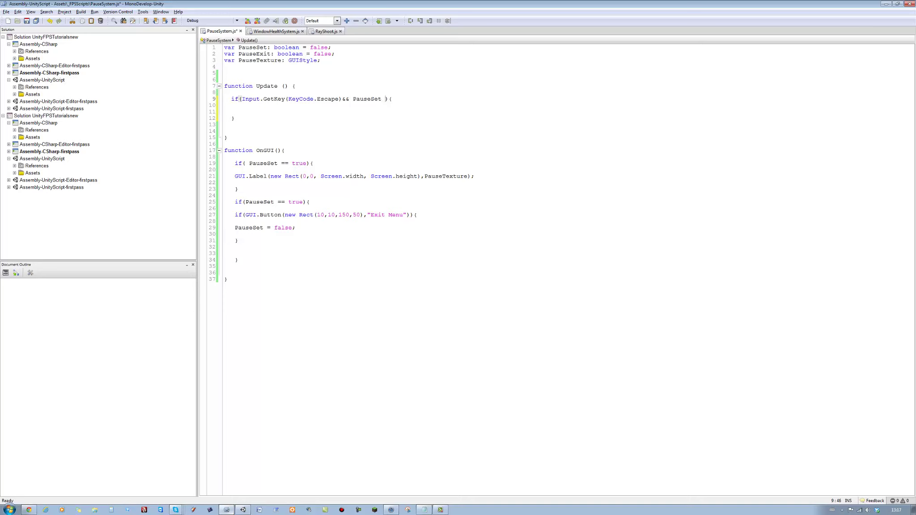
{"action": "type", "text": "== fals"}
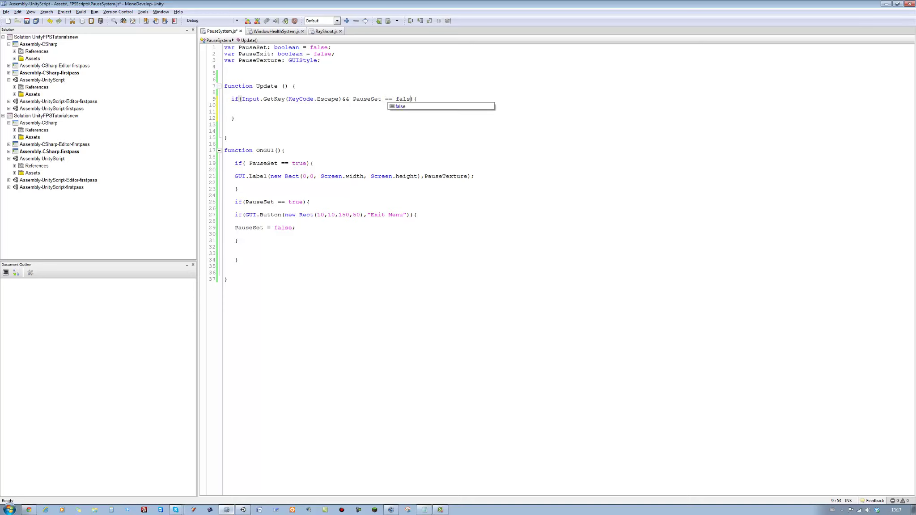
{"action": "type", "text": "e"}
{"action": "key", "text": "Down"}
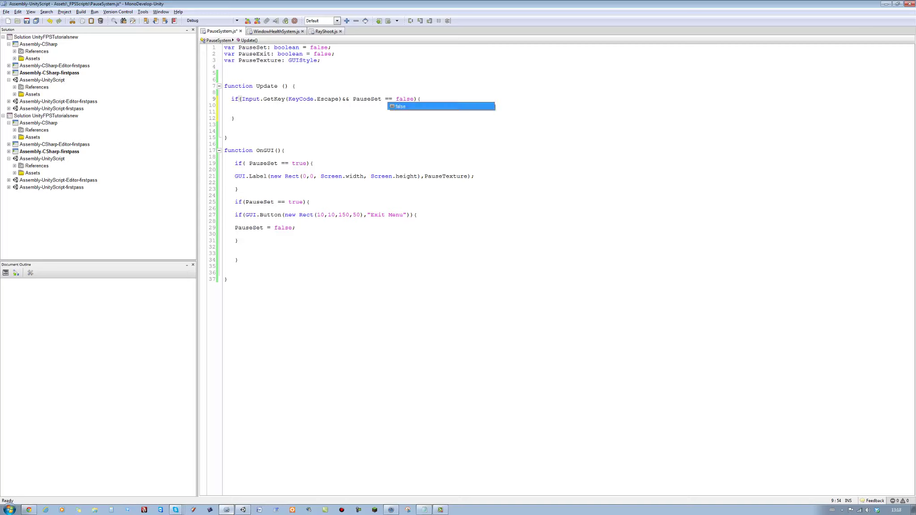
{"action": "key", "text": "Return"}
{"action": "key", "text": "Down"}
{"action": "key", "text": "Return"}
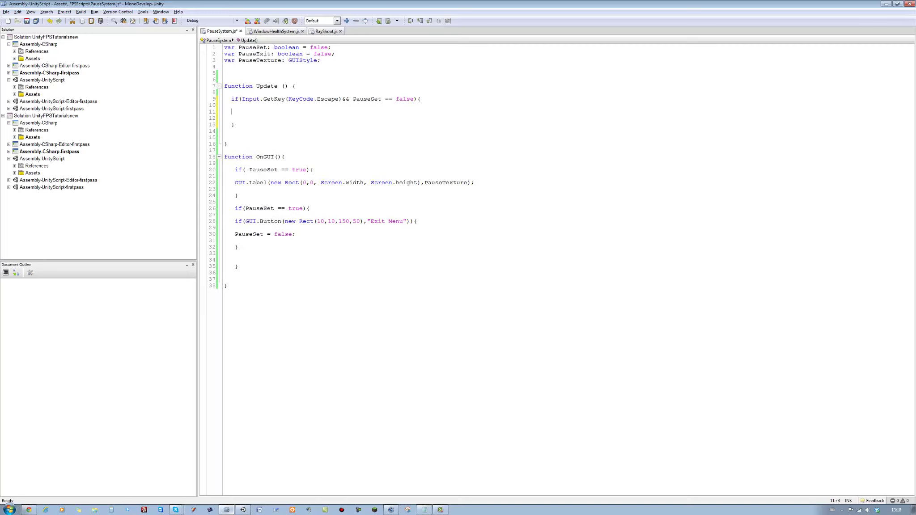
Step: Set PauseSet = true inside the Escape branch and save the script
{"action": "type", "text": "Pause"}
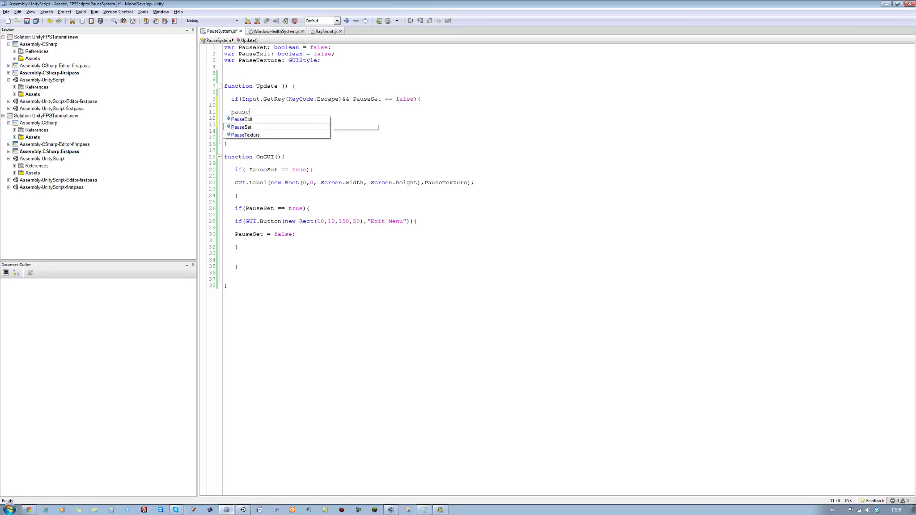
{"action": "key", "text": "Return"}
{"action": "type", "text": "tur"}
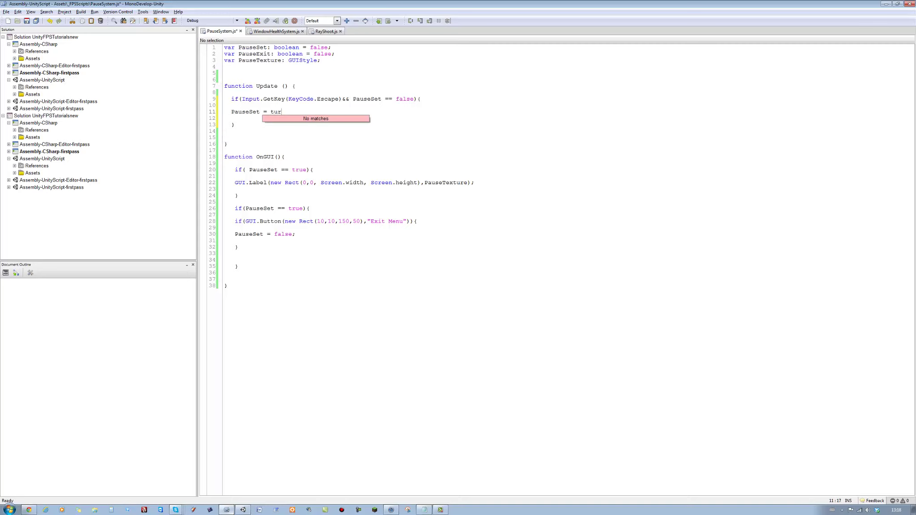
{"action": "key", "text": "BackSpace"}
{"action": "key", "text": "BackSpace"}
{"action": "type", "text": "re"}
{"action": "key", "text": "BackSpace"}
{"action": "type", "text": "rue;"}
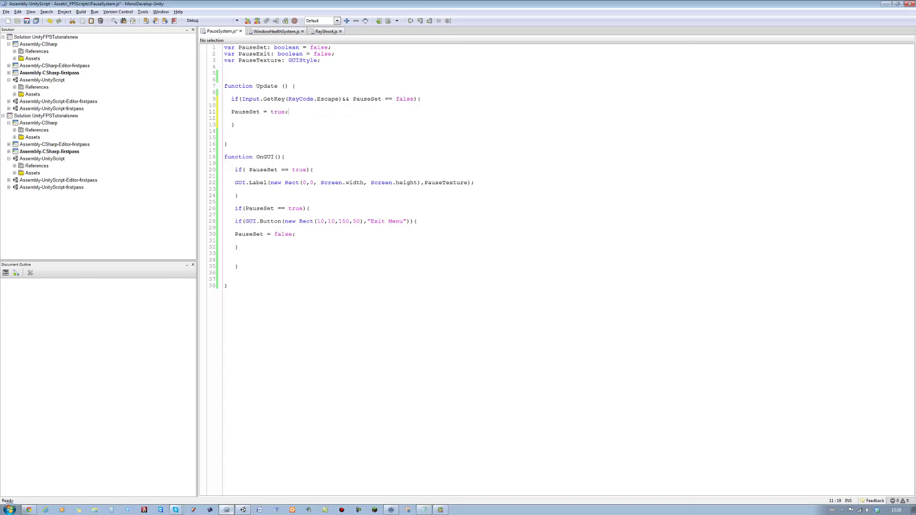
{"action": "key", "text": "ctrl+s"}
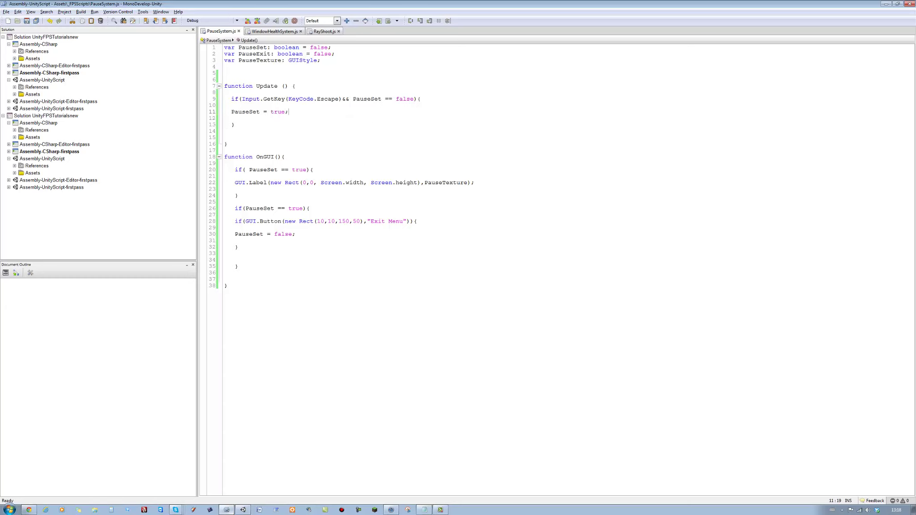
Step: Add Time.timeScale = 0 on the line below PauseSet = true and save
{"action": "left_click", "coordinate": [231, 118]}
{"action": "type", "text": "Time."}
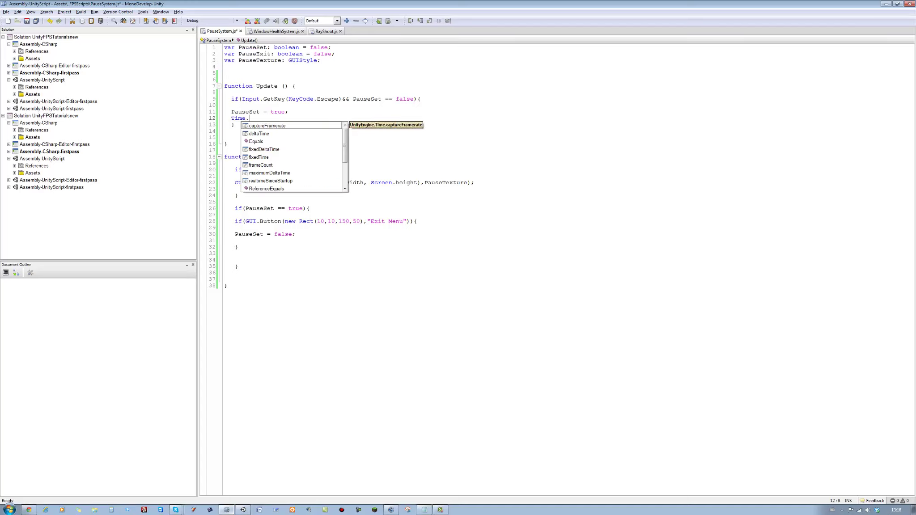
{"action": "type", "text": "ti"}
{"action": "key", "text": "Down"}
{"action": "key", "text": "Down"}
{"action": "key", "text": "Up"}
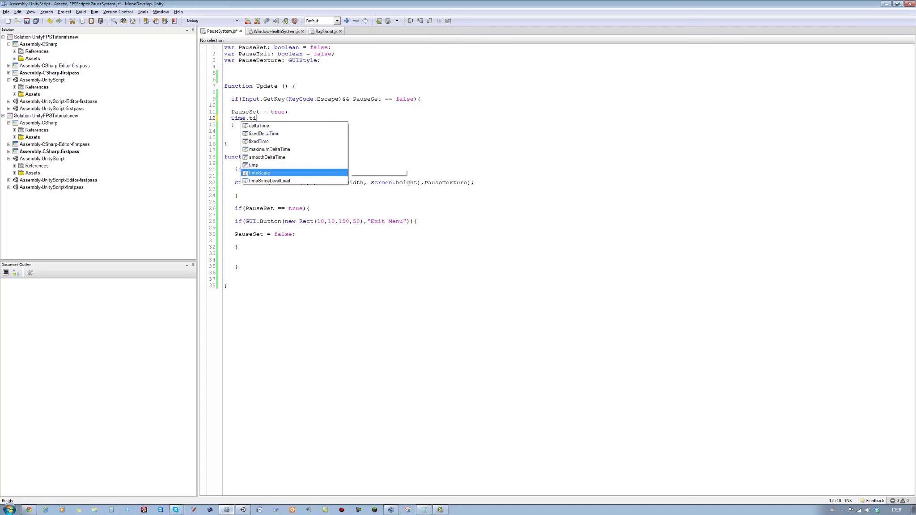
{"action": "type", "text": "meScale = 0;"}
{"action": "key", "text": "Return"}
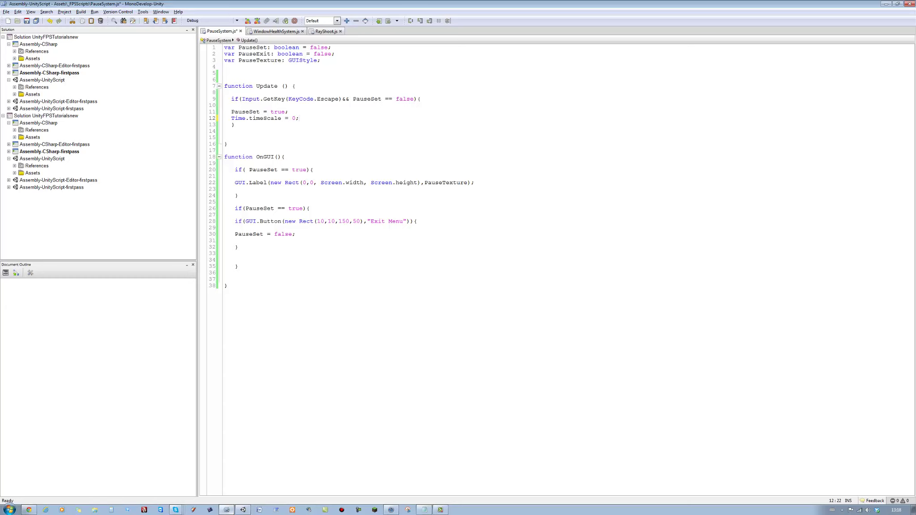
{"action": "key", "text": "ctrl+s"}
Step: Add an empty if block below the pause block, save, then undo it
{"action": "left_click", "coordinate": [225, 131]}
{"action": "key", "text": "Return"}
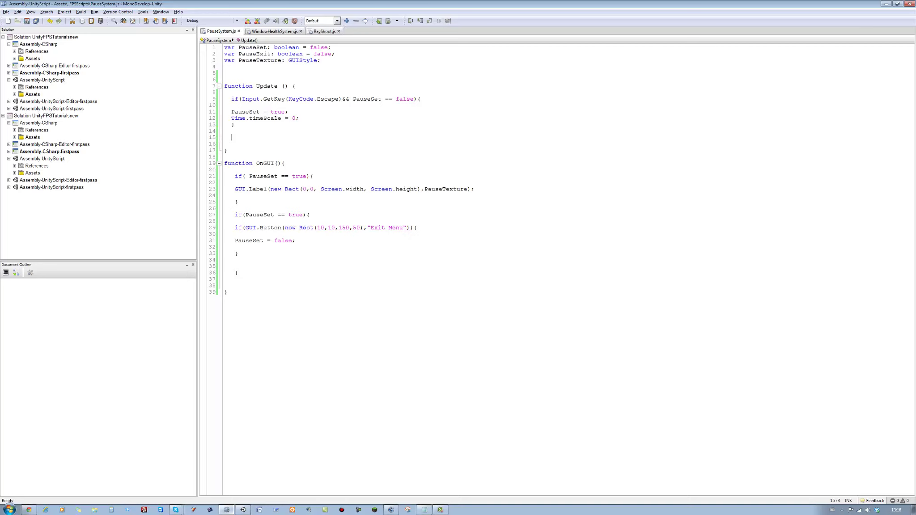
{"action": "type", "text": "if)"}
{"action": "key", "text": "BackSpace"}
{"action": "key", "text": "BackSpace"}
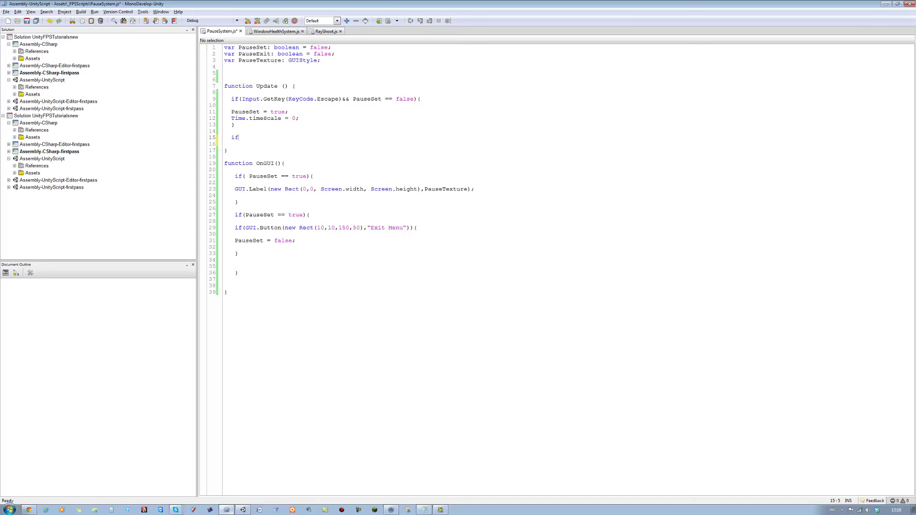
{"action": "type", "text": "(){"}
{"action": "key", "text": "Return"}
{"action": "key", "text": "Return"}
{"action": "key", "text": "Return"}
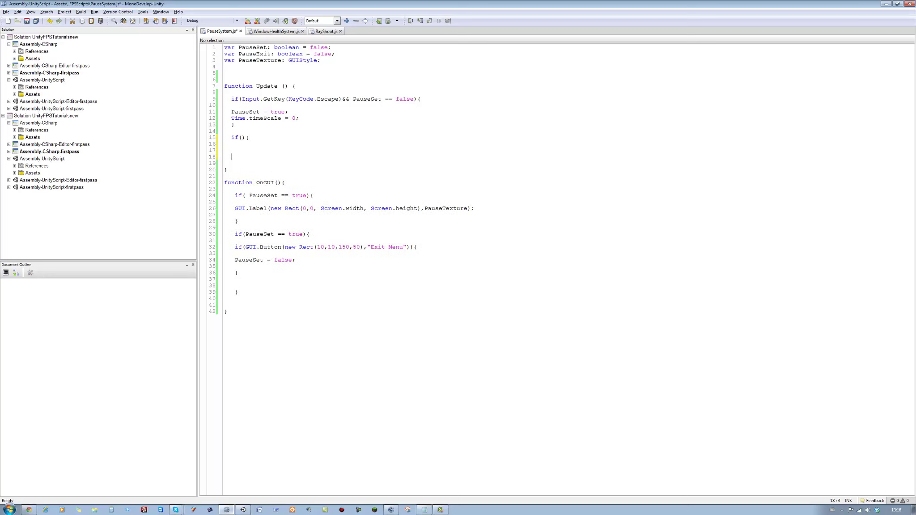
{"action": "type", "text": "}"}
{"action": "key", "text": "ctrl+s"}
{"action": "left_click", "coordinate": [290, 112]}
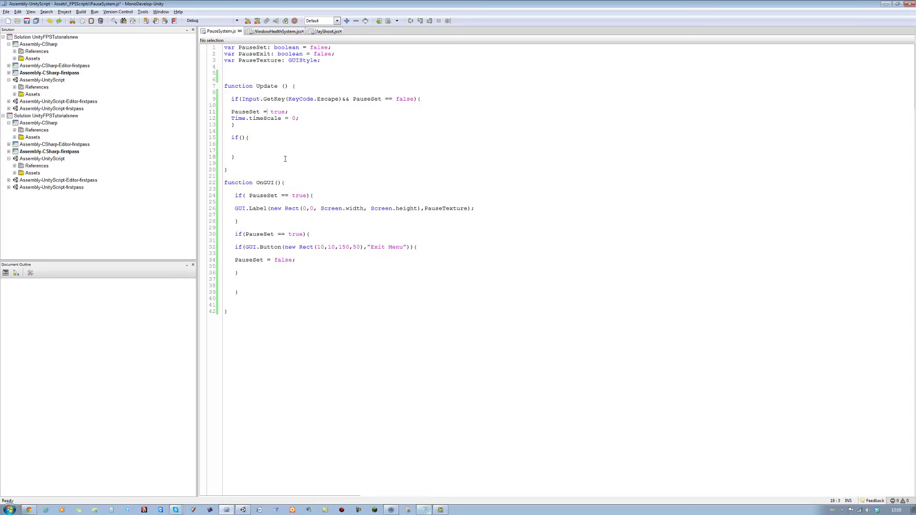
{"action": "key", "text": "ctrl+z"}
{"action": "key", "text": "ctrl+z"}
{"action": "key", "text": "ctrl+z"}
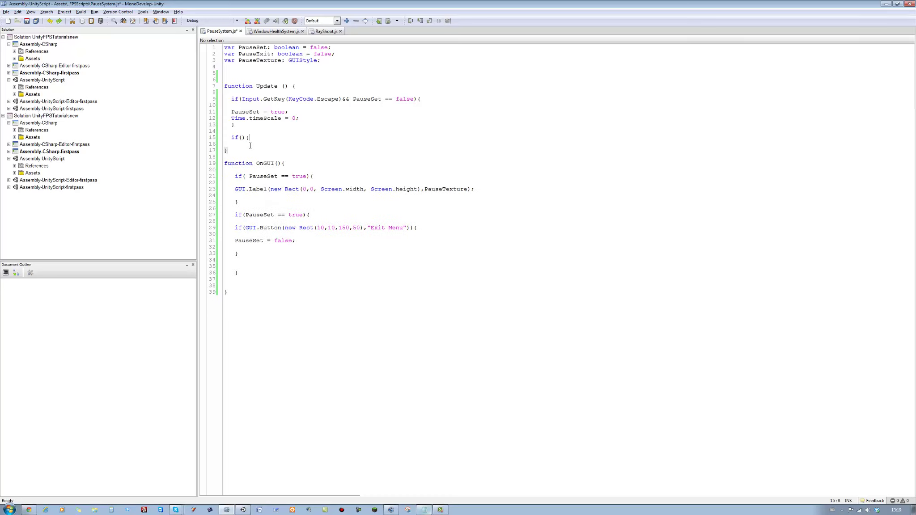
{"action": "key", "text": "ctrl+z"}
{"action": "key", "text": "ctrl+z"}
{"action": "key", "text": "ctrl+z"}
Step: Start a PauseExit = true line directly below PauseSet = true
{"action": "left_click", "coordinate": [297, 112]}
{"action": "key", "text": "Return"}
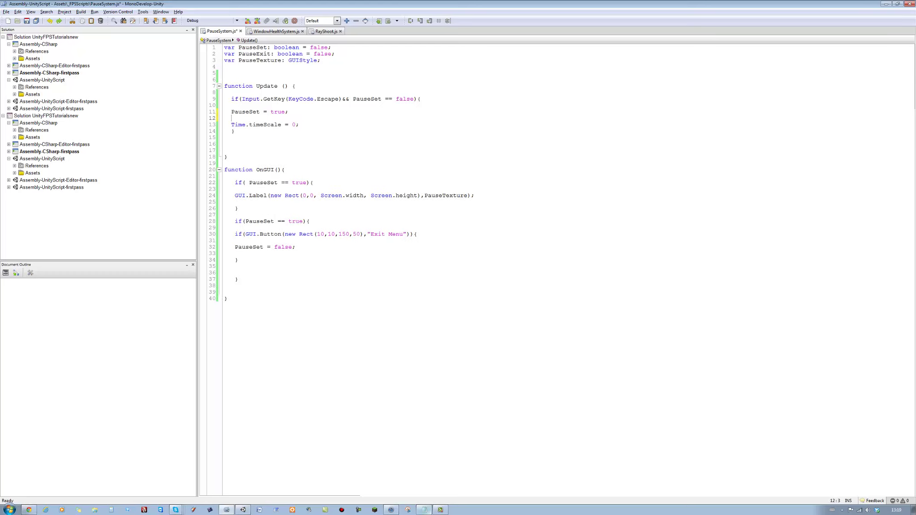
{"action": "type", "text": "paus"}
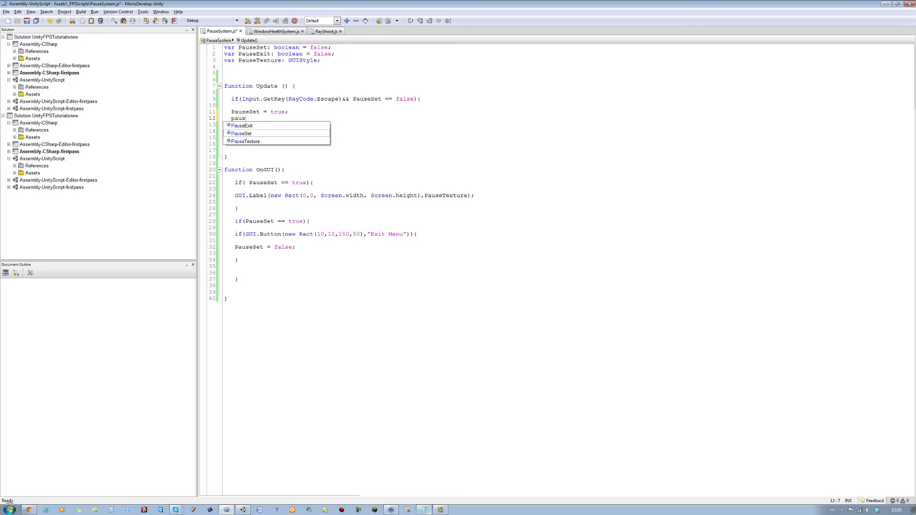
{"action": "type", "text": "e"}
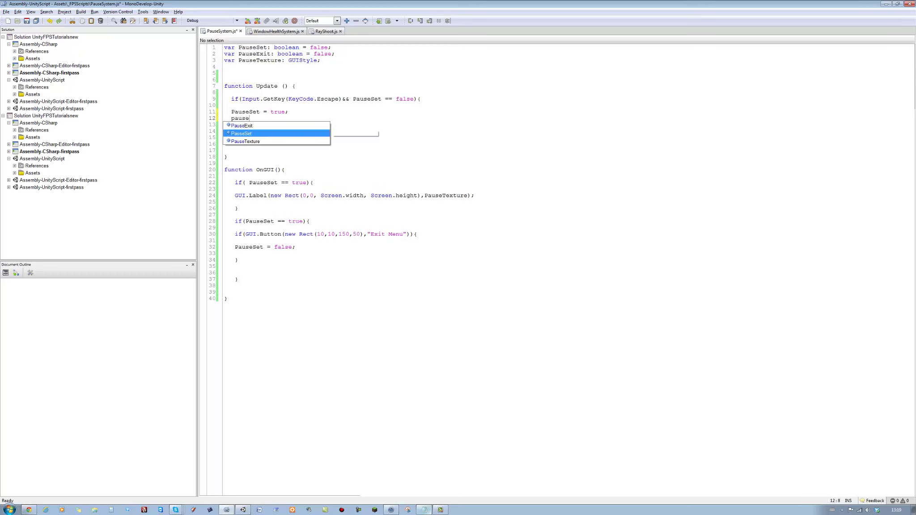
{"action": "key", "text": "Up"}
{"action": "key", "text": "Return"}
{"action": "type", "text": "= "}
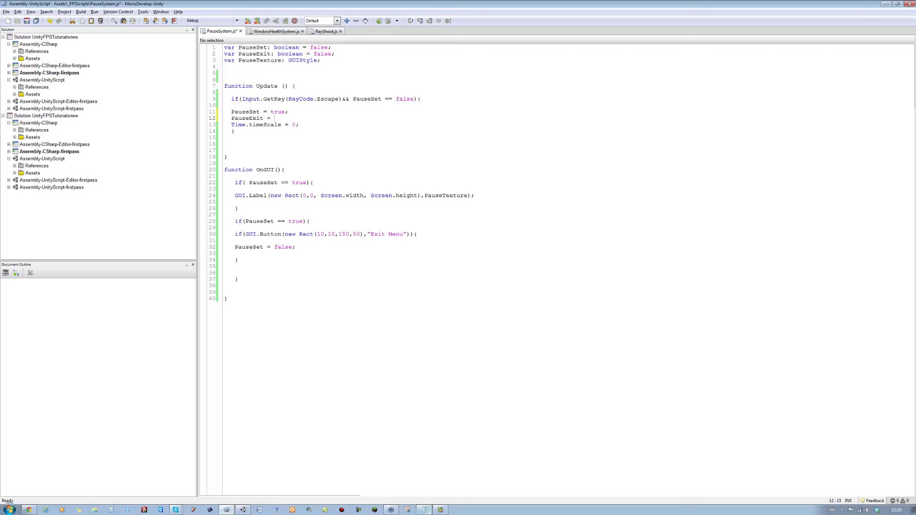
{"action": "type", "text": "ture"}
{"action": "key", "text": "BackSpace"}
{"action": "key", "text": "BackSpace"}
{"action": "key", "text": "BackSpace"}
Step: Finish the PauseExit = true line and revisit the PauseSet check condition in OnGUI
{"action": "type", "text": "rue"}
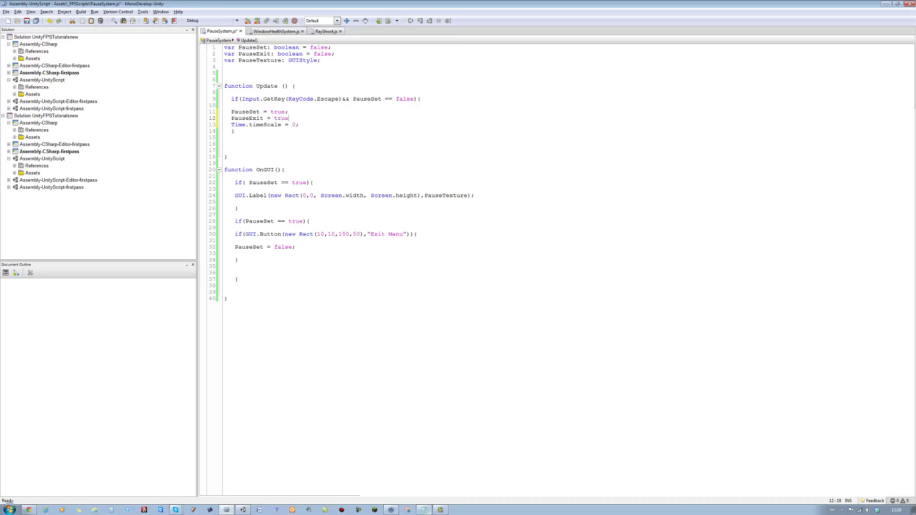
{"action": "type", "text": ";"}
{"action": "left_click", "coordinate": [224, 150]}
{"action": "left_click", "coordinate": [290, 221]}
{"action": "left_click", "coordinate": [234, 227]}
{"action": "left_click", "coordinate": [296, 221]}
{"action": "key", "text": "BackSpace"}
{"action": "key", "text": "BackSpace"}
{"action": "key", "text": "BackSpace"}
{"action": "type", "text": "E"}
{"action": "type", "text": "xi"}
{"action": "key", "text": "BackSpace"}
{"action": "key", "text": "BackSpace"}
{"action": "key", "text": "BackSpace"}
{"action": "type", "text": "Se"}
{"action": "type", "text": "t"}
Step: Wrap the Exit Menu button block in a new if block with its closing brace
{"action": "key", "text": "Down"}
{"action": "type", "text": "if"}
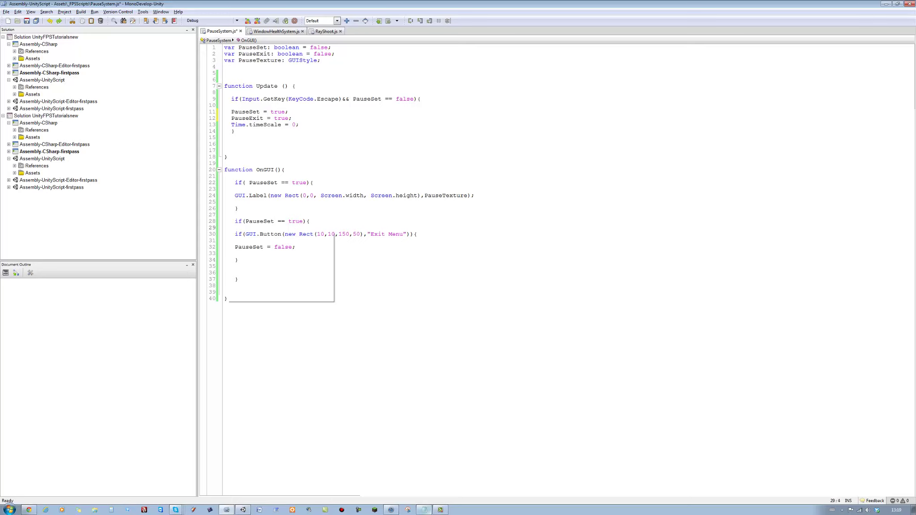
{"action": "type", "text": "(){"}
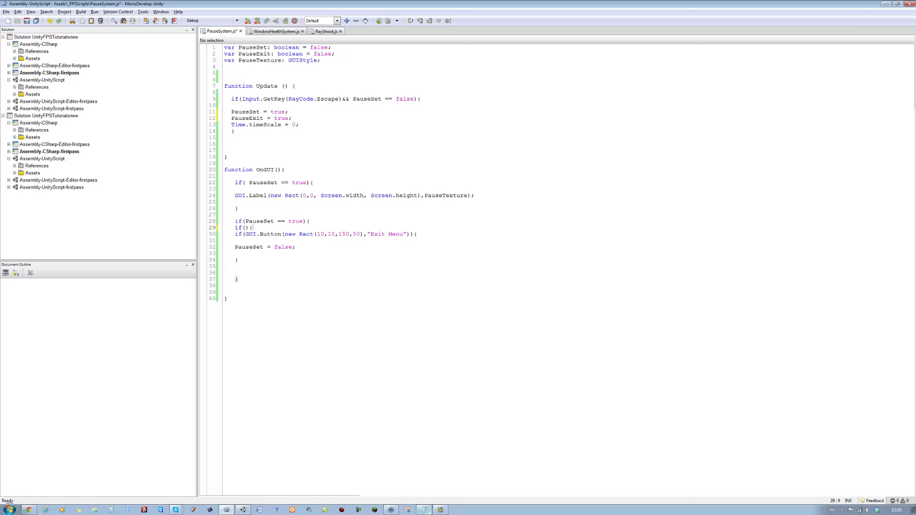
{"action": "key", "text": "Down"}
{"action": "key", "text": "End"}
{"action": "key", "text": "Return"}
{"action": "type", "text": "{"}
{"action": "key", "text": "BackSpace"}
{"action": "type", "text": "}"}
{"action": "key", "text": "Up"}
{"action": "key", "text": "Up"}
{"action": "key", "text": "Up"}
{"action": "key", "text": "Up"}
Step: Set the new if condition to PauseExit == true and save the script
{"action": "left_click", "coordinate": [245, 227]}
{"action": "type", "text": "Pause"}
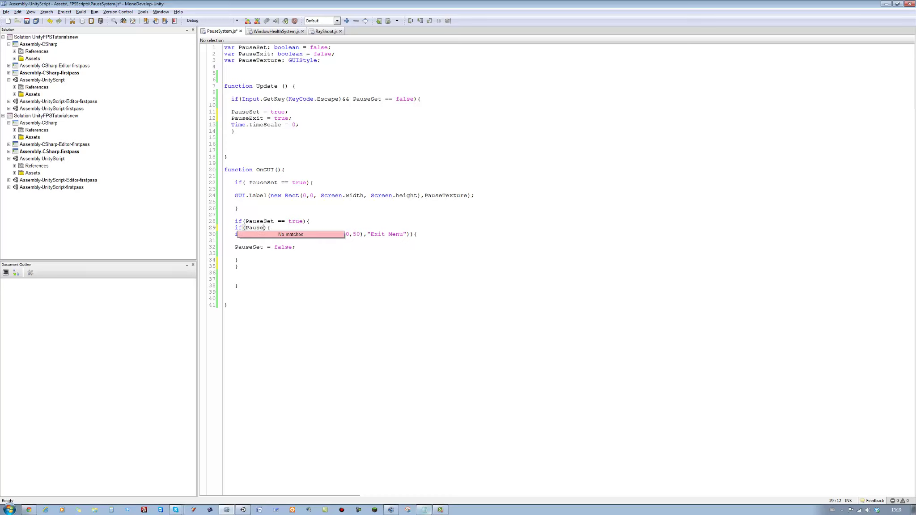
{"action": "type", "text": "Exit "}
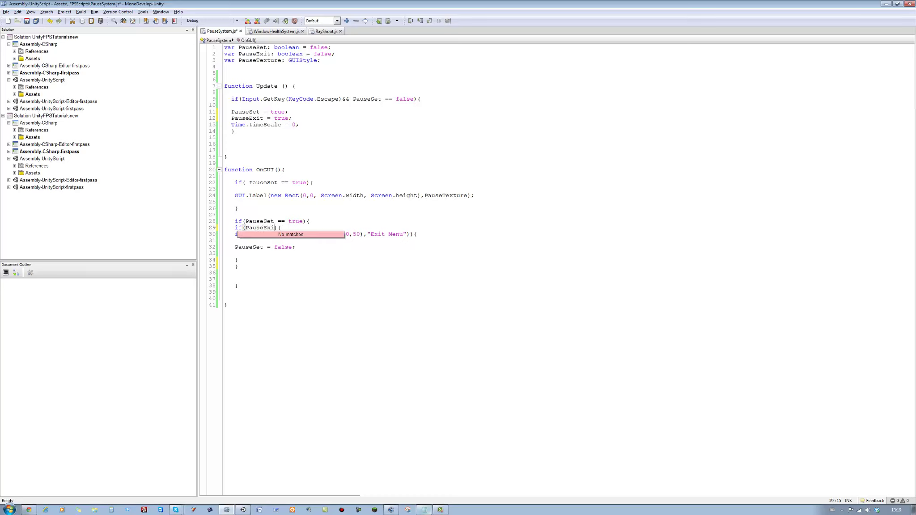
{"action": "type", "text": "="}
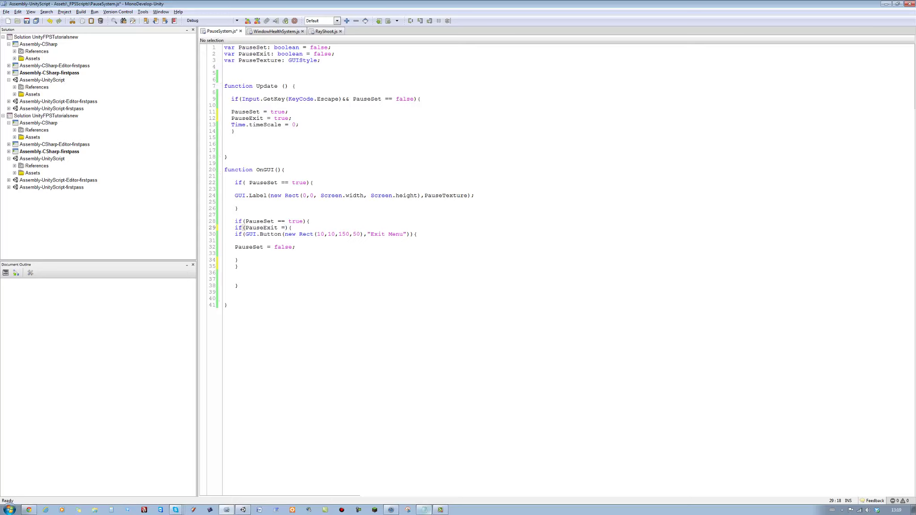
{"action": "type", "text": "= "}
{"action": "type", "text": "true"}
{"action": "key", "text": "Escape"}
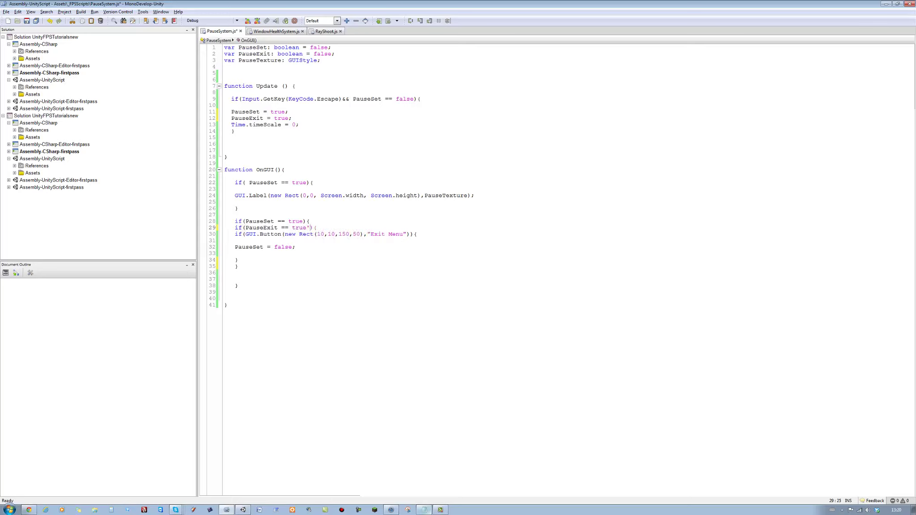
{"action": "key", "text": "ctrl+s"}
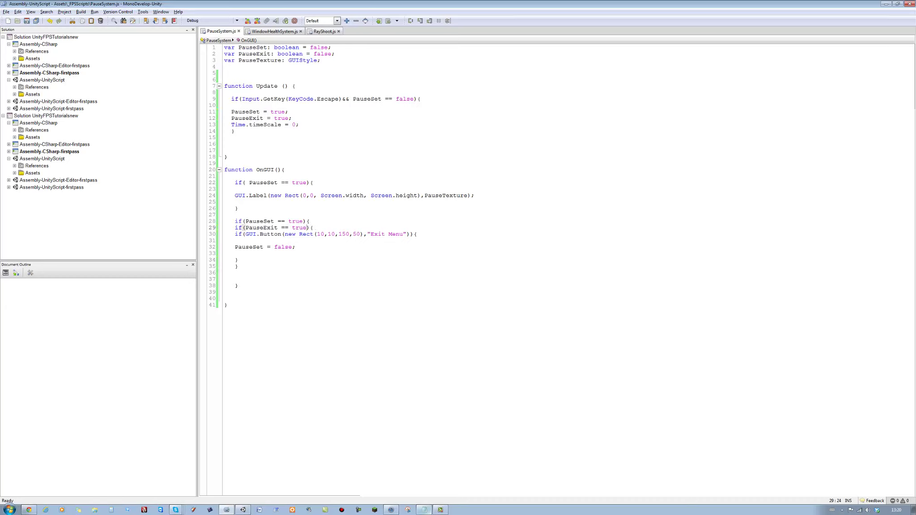
{"action": "left_click", "coordinate": [264, 358]}
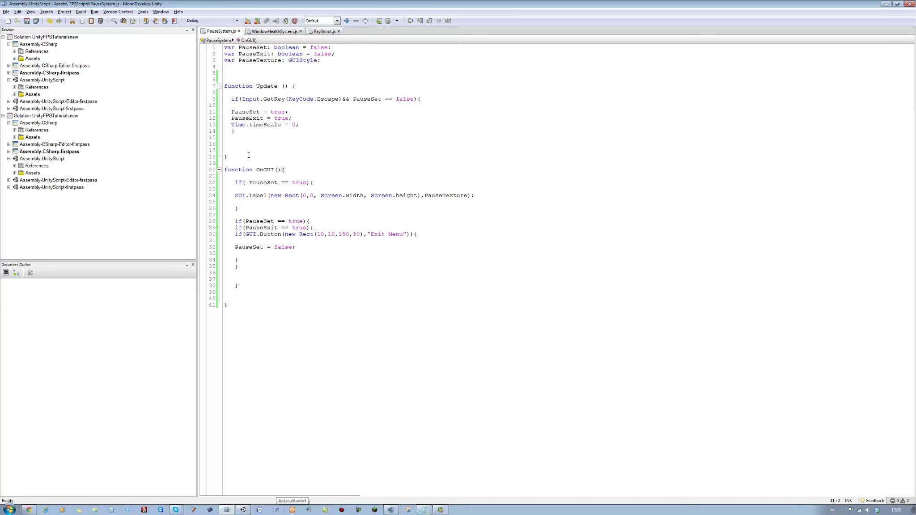
{"action": "left_click", "coordinate": [245, 241]}
Step: Under the Exit Menu button, add Time.timeScale = 1 and PauseExit = false lines, then save
{"action": "type", "text": "Time"}
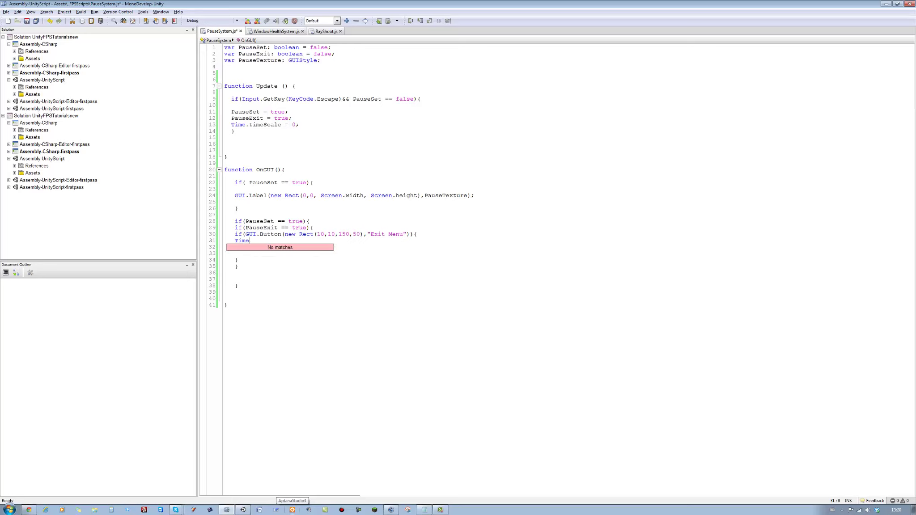
{"action": "type", "text": "."}
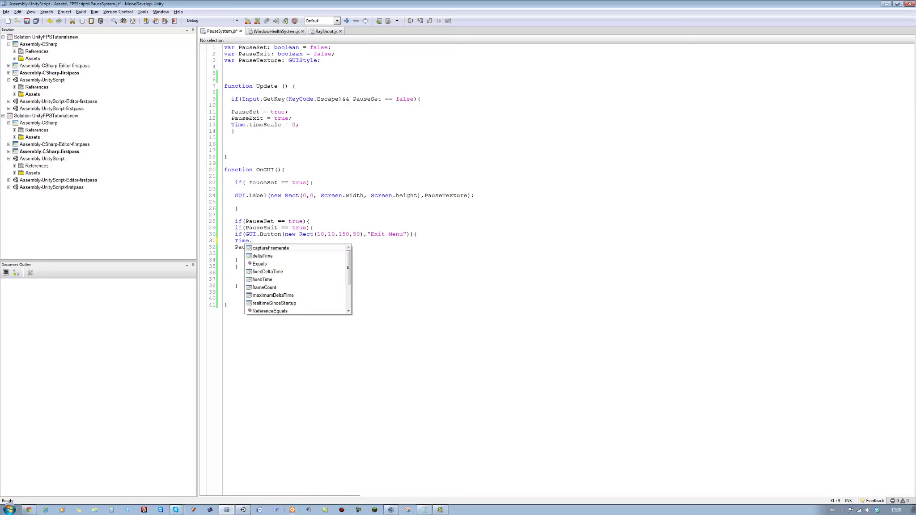
{"action": "type", "text": "ti"}
{"action": "key", "text": "Return"}
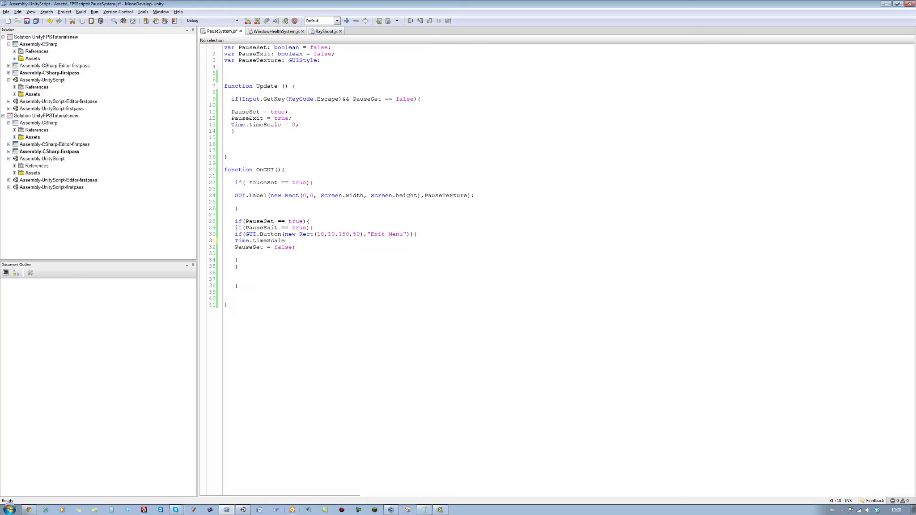
{"action": "type", "text": " = 1;"}
{"action": "left_click", "coordinate": [295, 247]}
{"action": "key", "text": "Return"}
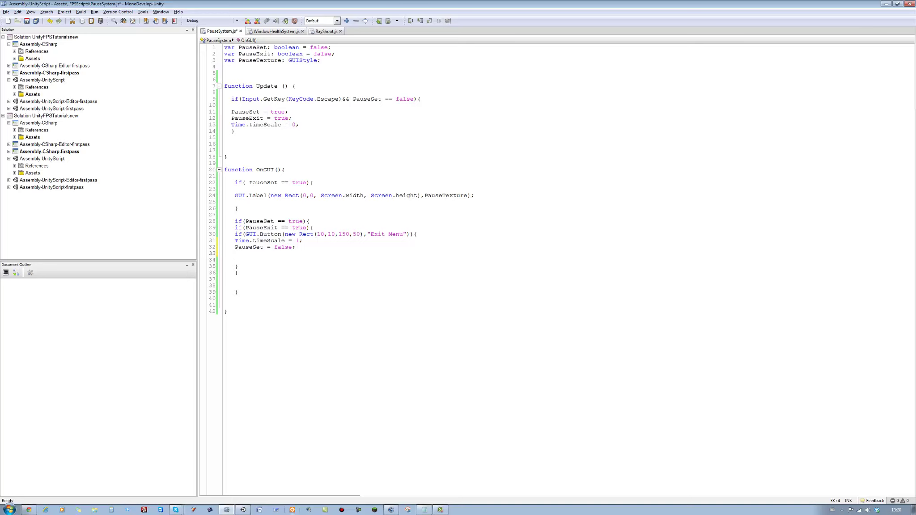
{"action": "type", "text": "pau"}
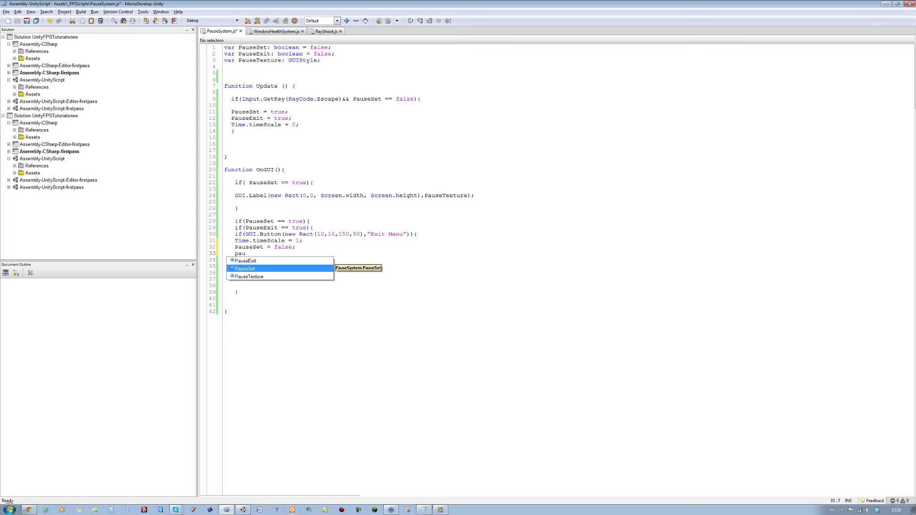
{"action": "key", "text": "Up"}
{"action": "key", "text": "Return"}
{"action": "type", "text": "= "}
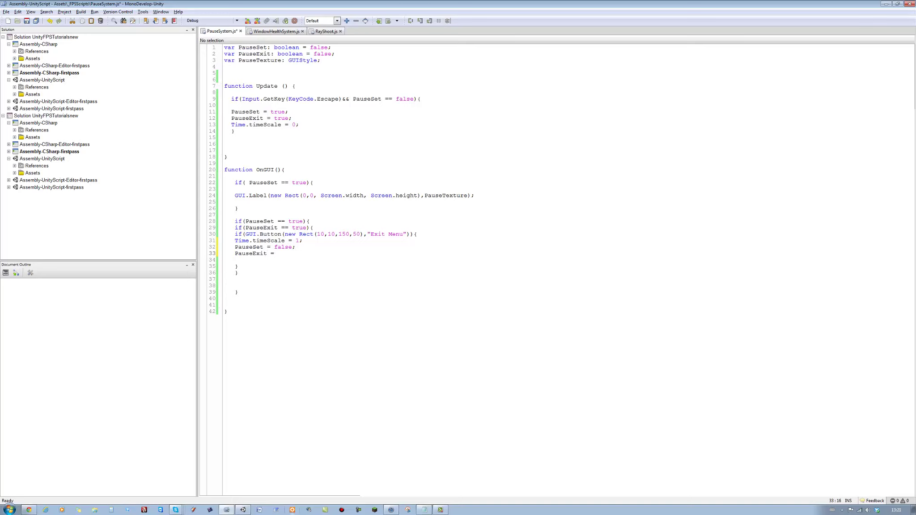
{"action": "type", "text": "fal"}
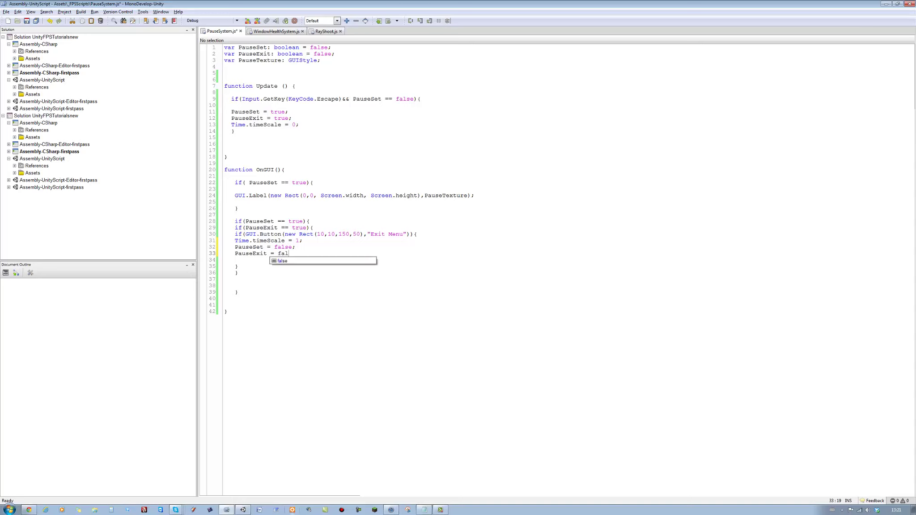
{"action": "type", "text": "se;"}
{"action": "key", "text": "ctrl+s"}
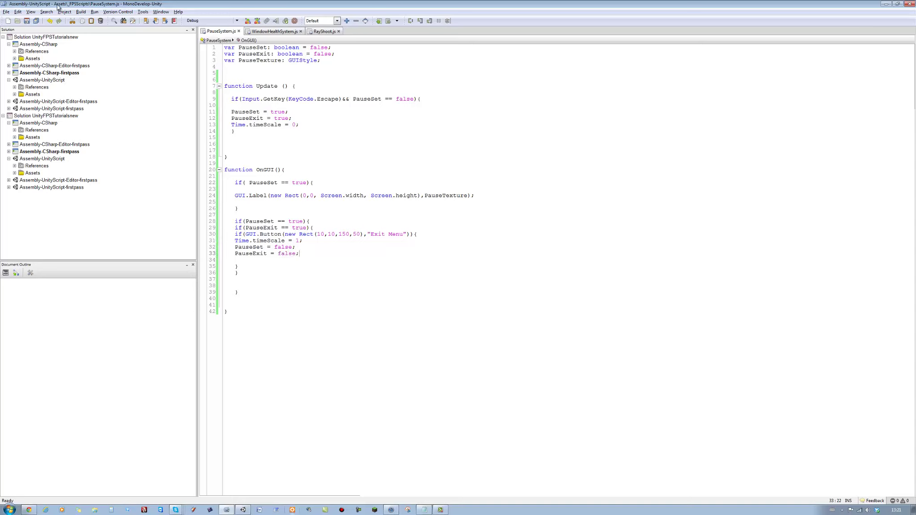
Step: Open the PauseSystem.js compile error from Unity's Console at line 24
{"action": "left_click", "coordinate": [243, 510]}
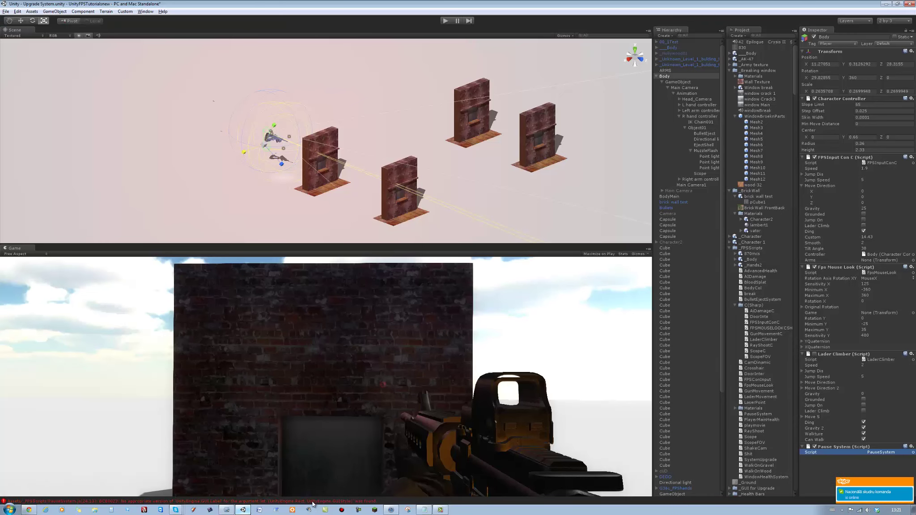
{"action": "left_click", "coordinate": [329, 501]}
{"action": "left_click", "coordinate": [402, 166]}
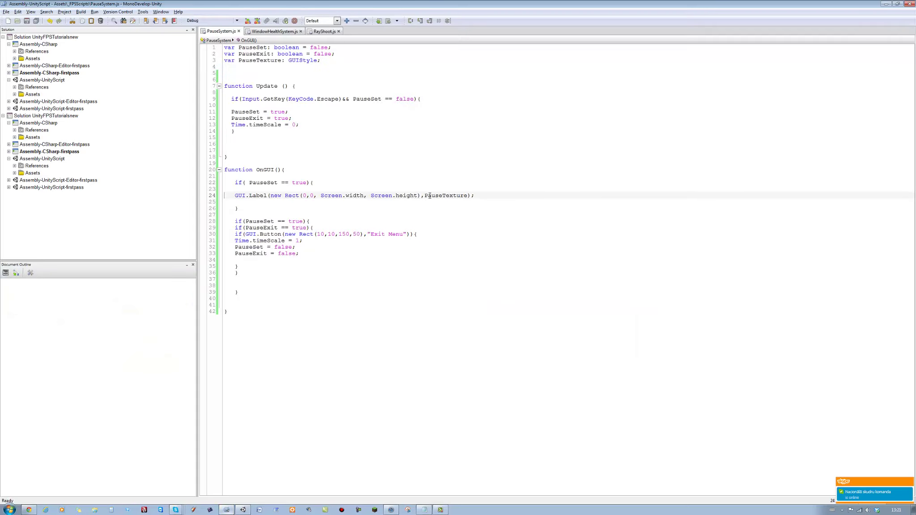
Step: Insert an empty "" text argument before PauseTexture in GUI.Label and save
{"action": "left_click", "coordinate": [424, 196]}
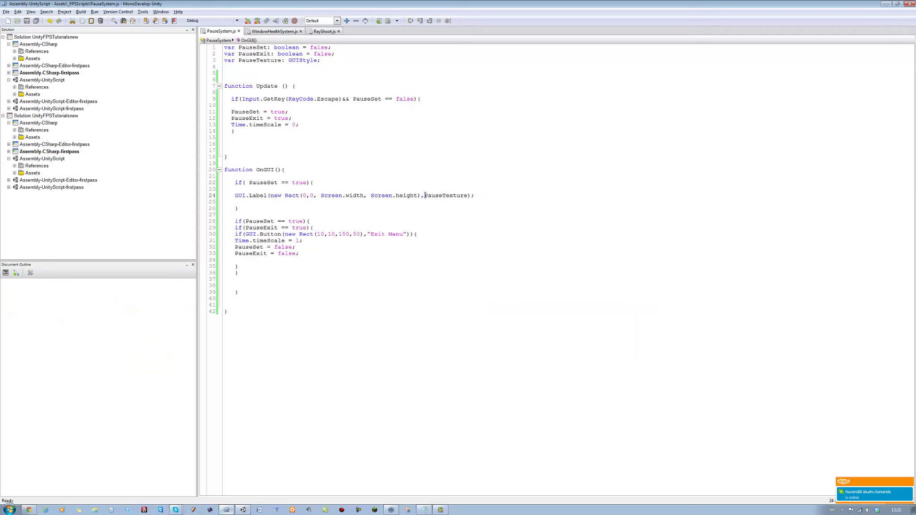
{"action": "type", "text": "@"}
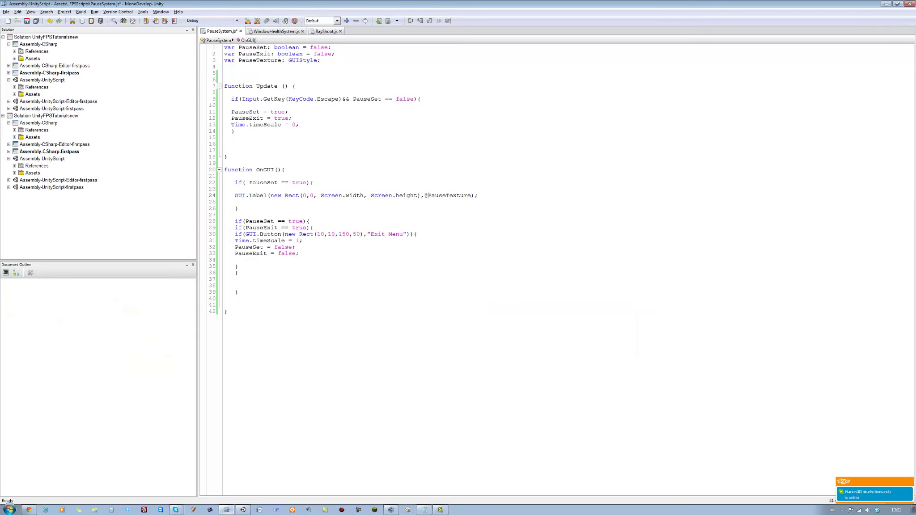
{"action": "key", "text": "BackSpace"}
{"action": "type", "text": "\""}
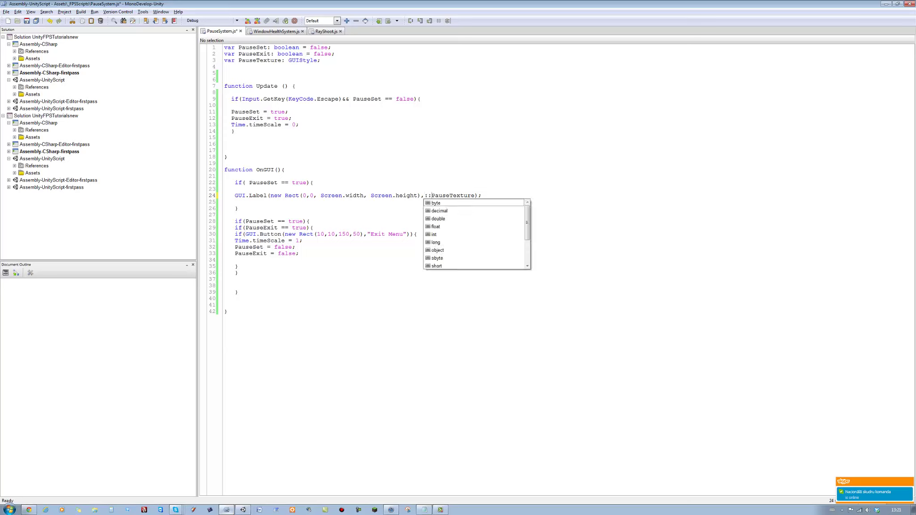
{"action": "type", "text": "\",m"}
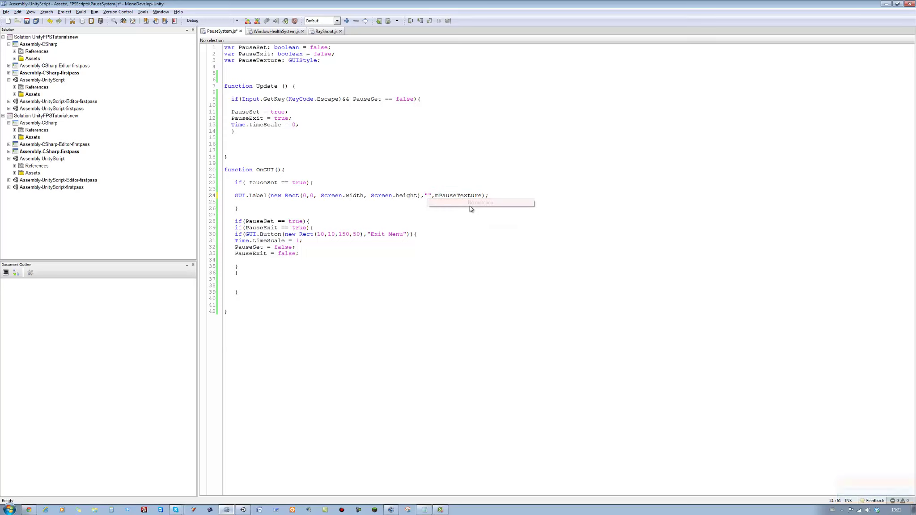
{"action": "key", "text": "BackSpace"}
{"action": "key", "text": "ctrl+s"}
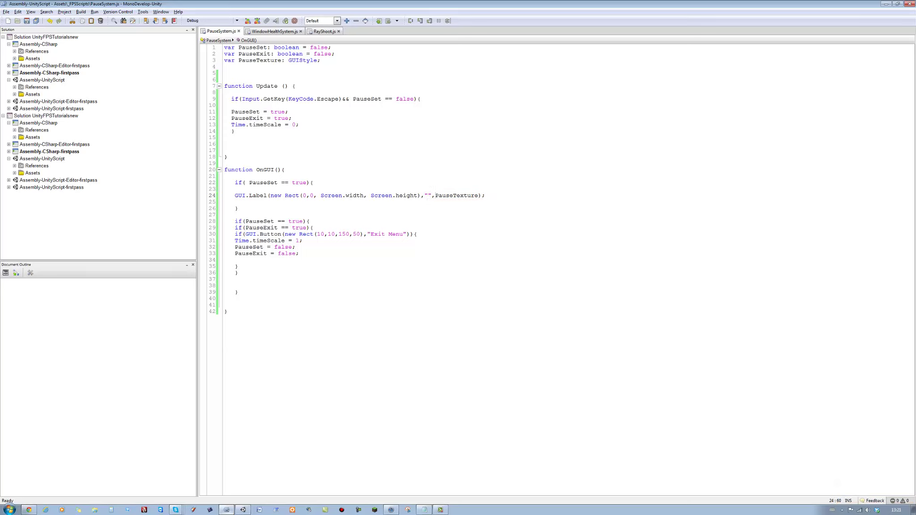
Step: Back in Unity, close the Console and expand the Pause Texture style in the Inspector
{"action": "left_click", "coordinate": [244, 511]}
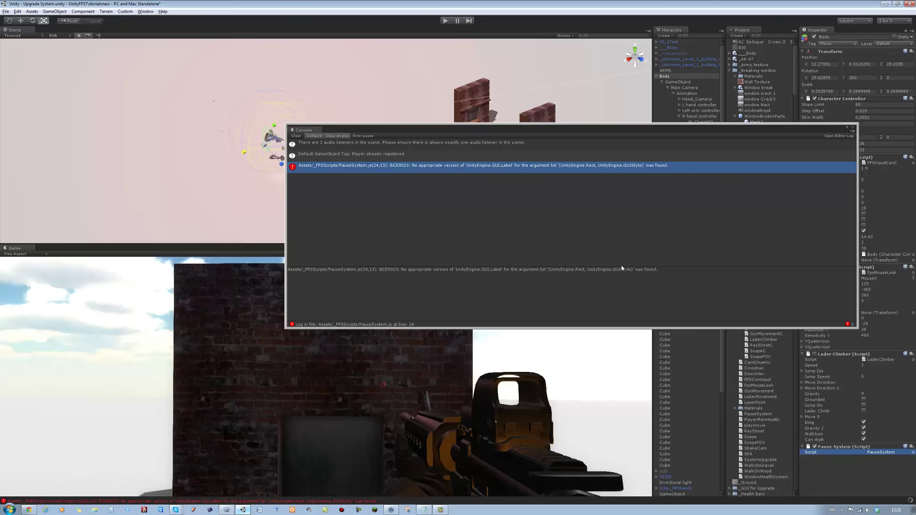
{"action": "left_click", "coordinate": [853, 130]}
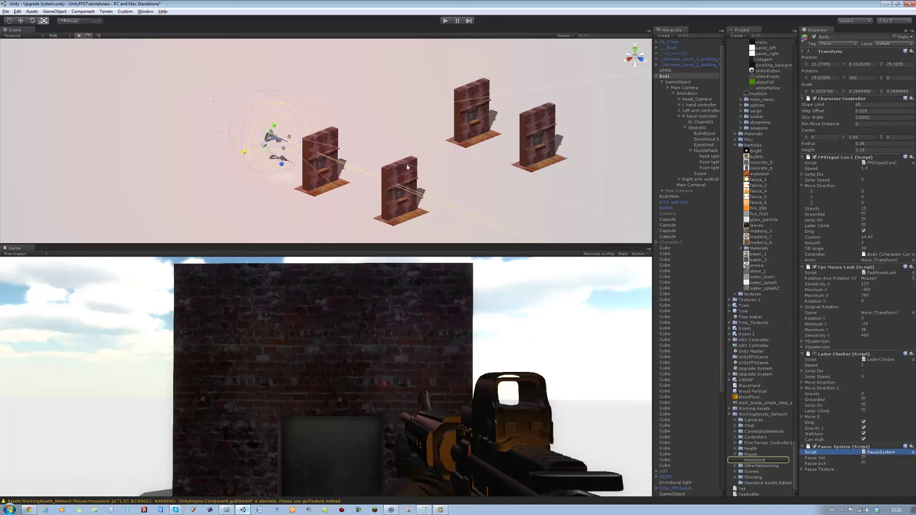
{"action": "left_click", "coordinate": [804, 469]}
{"action": "scroll", "coordinate": [774, 73], "scroll_direction": "up", "scroll_amount": 5}
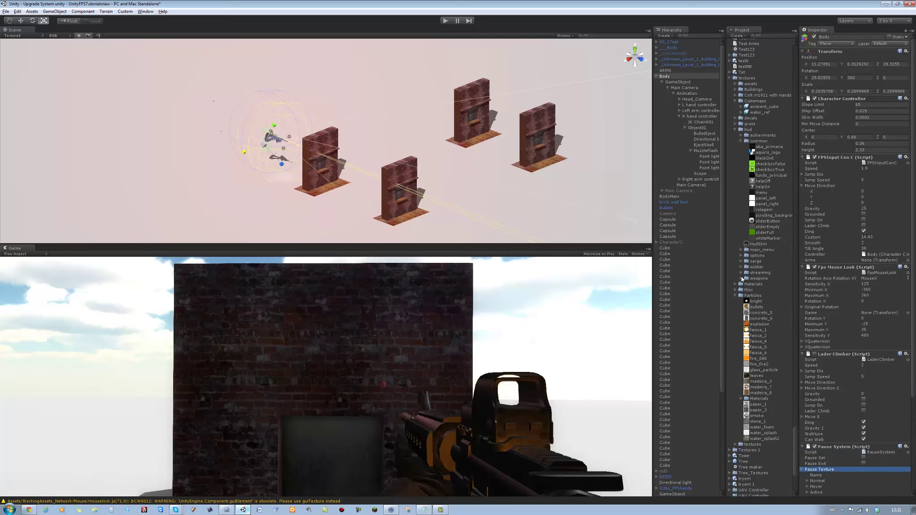
{"action": "scroll", "coordinate": [780, 298], "scroll_direction": "up", "scroll_amount": 5}
{"action": "scroll", "coordinate": [781, 298], "scroll_direction": "up", "scroll_amount": 5}
{"action": "scroll", "coordinate": [780, 298], "scroll_direction": "up", "scroll_amount": 5}
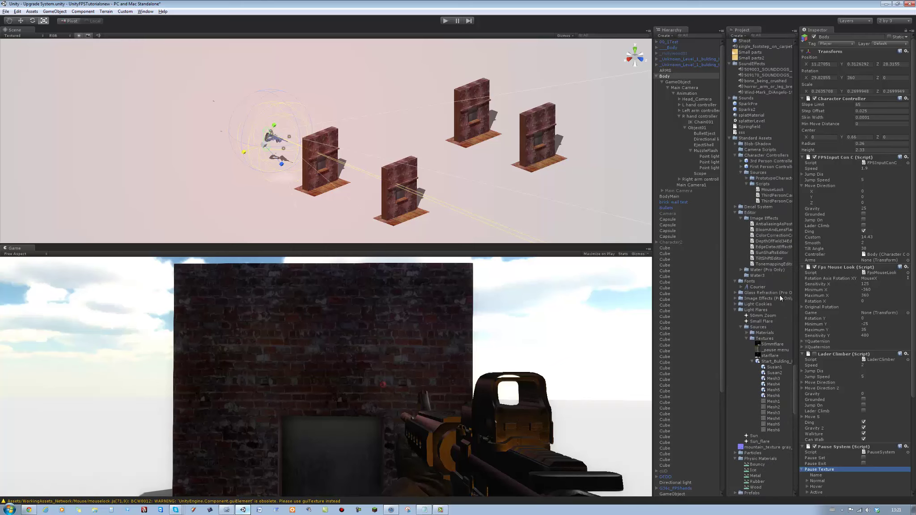
{"action": "scroll", "coordinate": [780, 298], "scroll_direction": "up", "scroll_amount": 5}
{"action": "scroll", "coordinate": [780, 298], "scroll_direction": "up", "scroll_amount": 5}
{"action": "scroll", "coordinate": [781, 298], "scroll_direction": "up", "scroll_amount": 5}
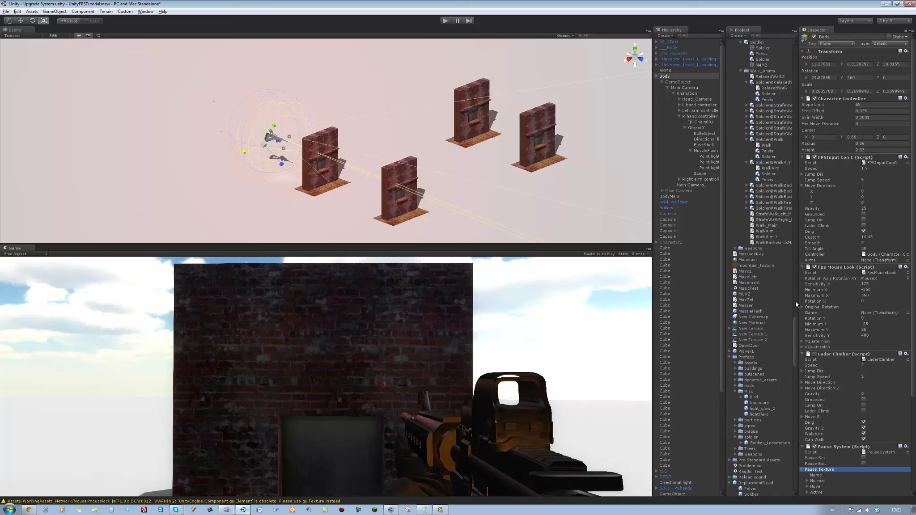
Step: Search the Project for 'pause' and assign _pause menu as the Normal Background
{"action": "left_click_drag", "start_coordinate": [796, 304], "coordinate": [809, 51]}
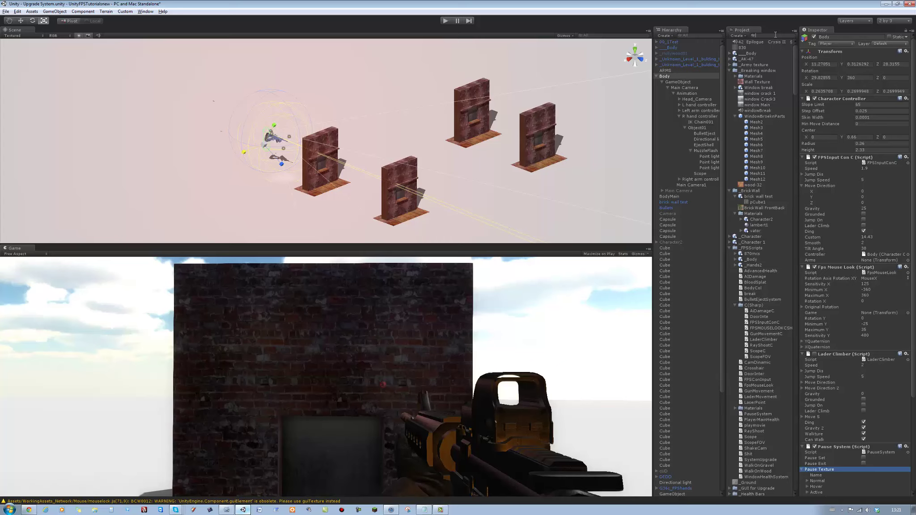
{"action": "type", "text": "pause"}
{"action": "left_click_drag", "start_coordinate": [768, 43], "coordinate": [814, 475]}
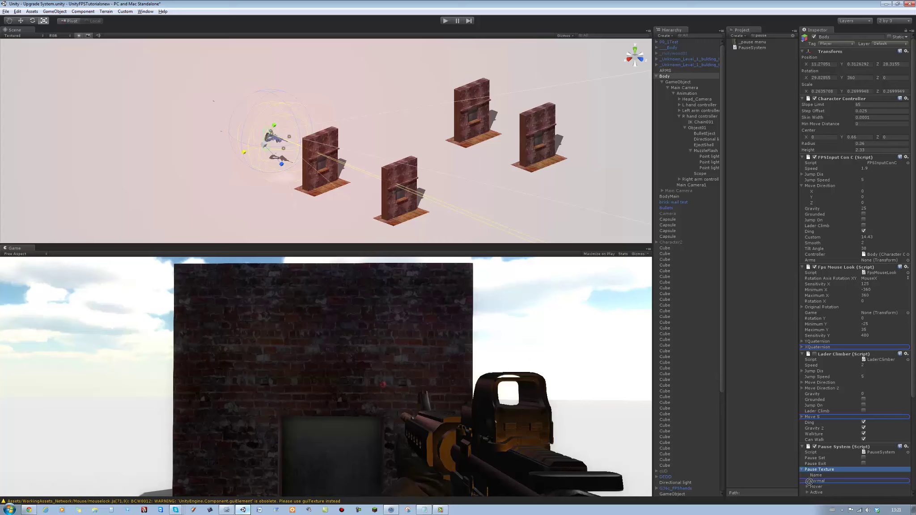
{"action": "left_click_drag", "start_coordinate": [814, 476], "coordinate": [883, 490]}
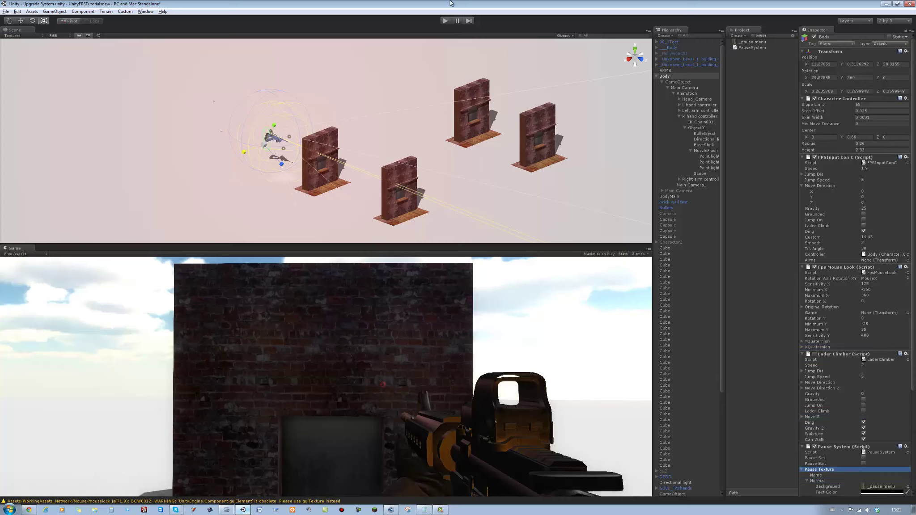
{"action": "left_click", "coordinate": [803, 470]}
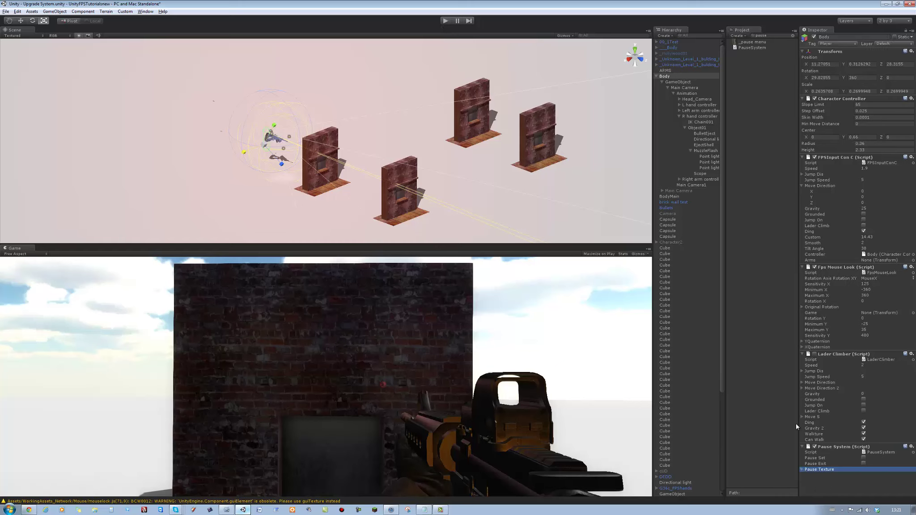
{"action": "left_click", "coordinate": [793, 37]}
Step: Play the game, resume it with the Exit Menu button, then stop play mode
{"action": "left_click", "coordinate": [449, 22]}
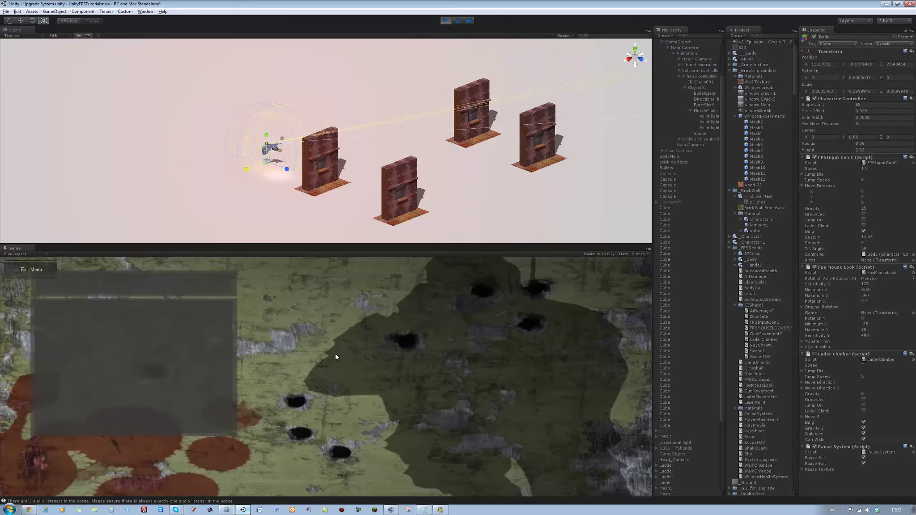
{"action": "left_click", "coordinate": [23, 273]}
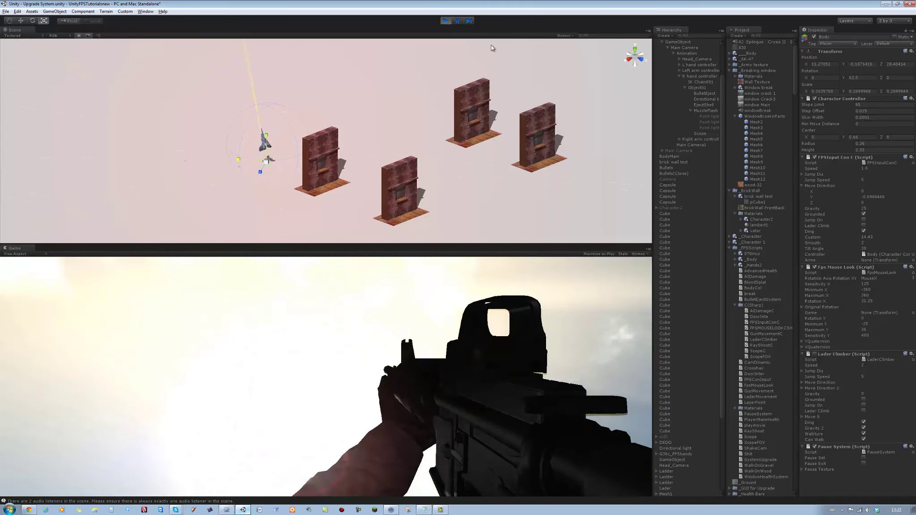
{"action": "left_click", "coordinate": [446, 22]}
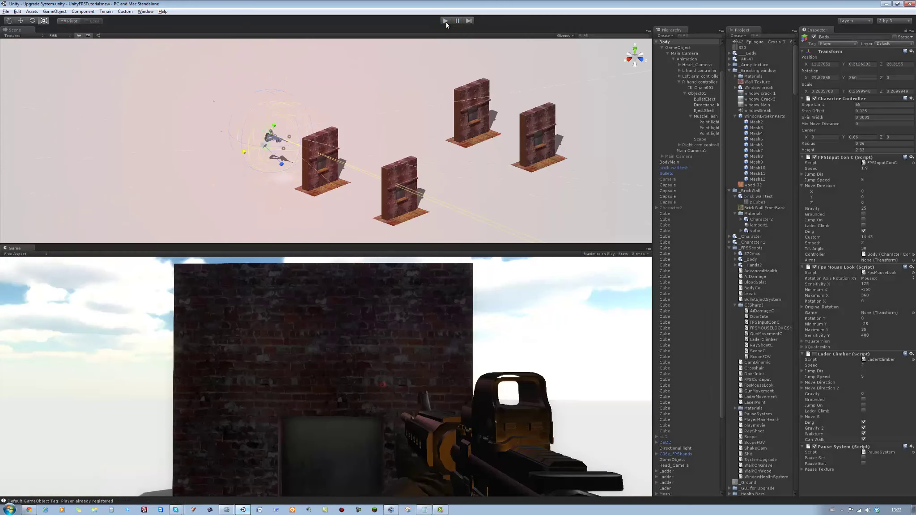
Step: Replay the game and turn off Pause Exit and Pause Set in the Inspector
{"action": "key", "text": "ctrl+p"}
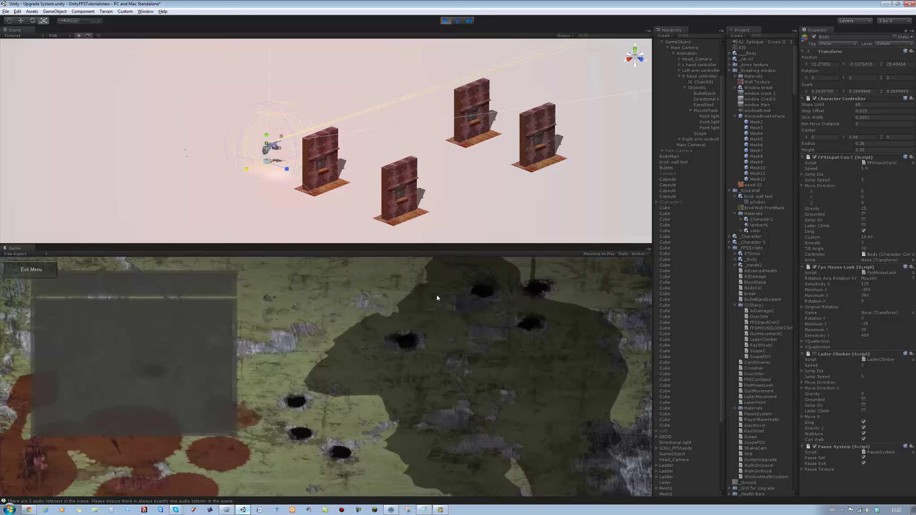
{"action": "left_click", "coordinate": [864, 463]}
{"action": "left_click", "coordinate": [44, 265]}
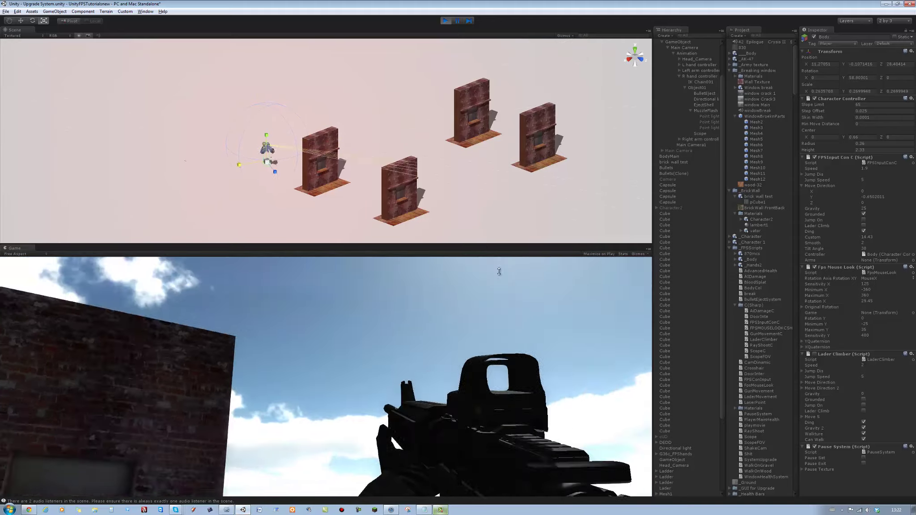